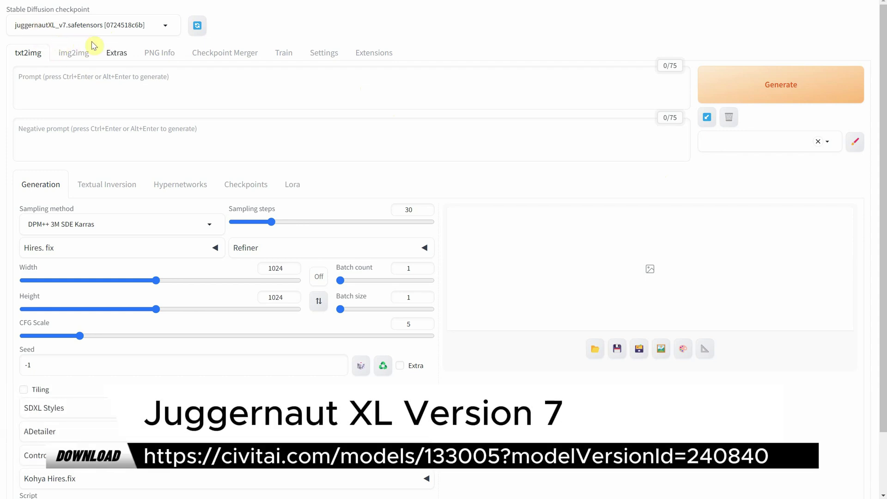
- Review the sampling method, sampling steps, image width and height, and CFG scale in the generation settings
scroll(419, 131, down, 1)
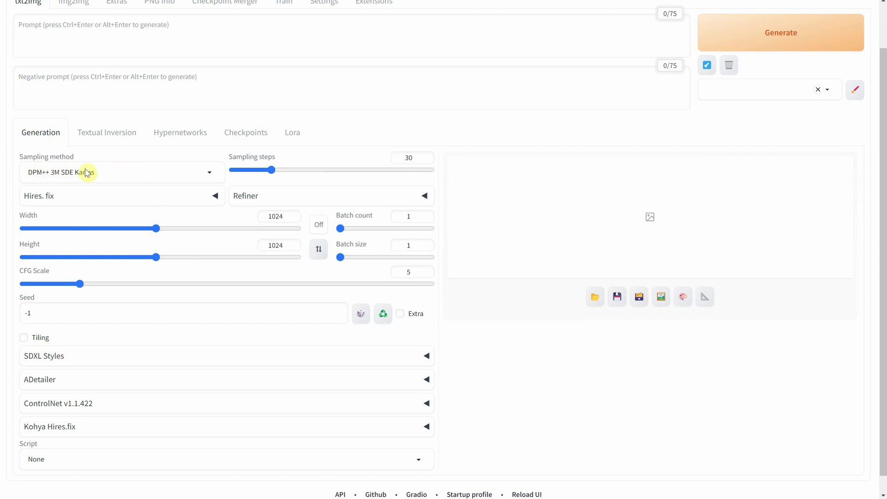
click(410, 156)
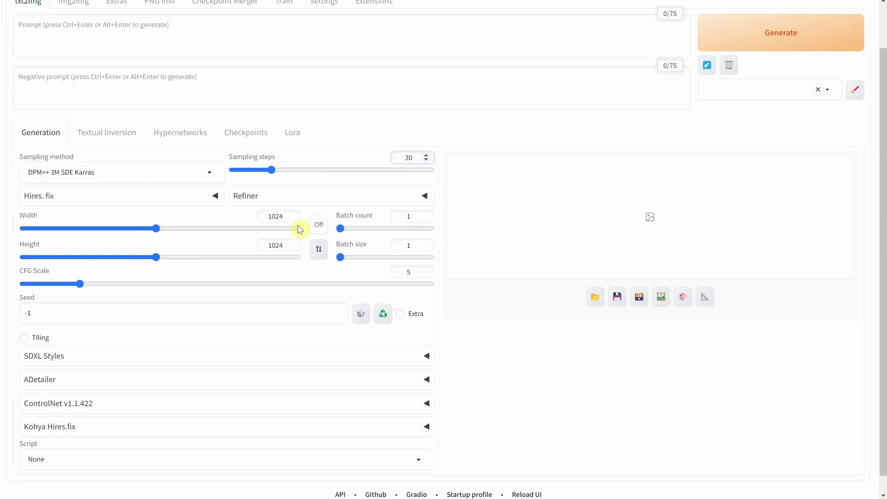
click(281, 215)
click(283, 246)
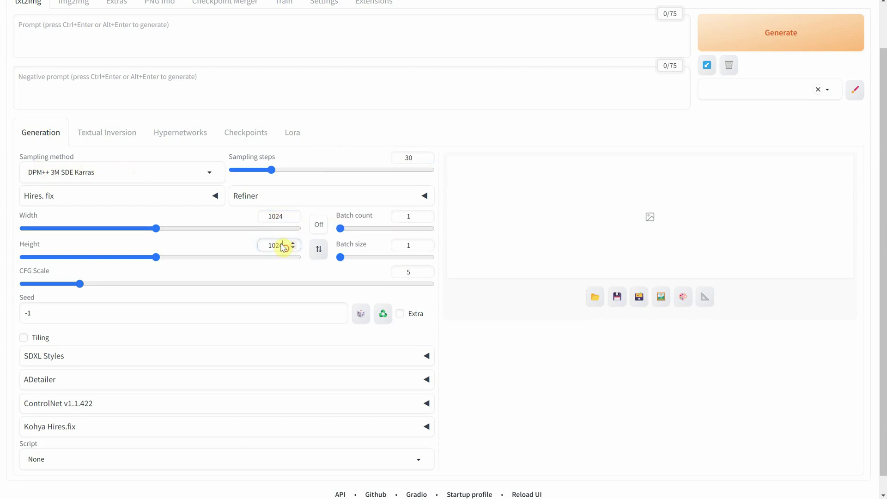
click(412, 272)
- Enable ControlNet Unit 0 with Pixel Perfect and set its control type to Canny
scroll(428, 277, down, 2)
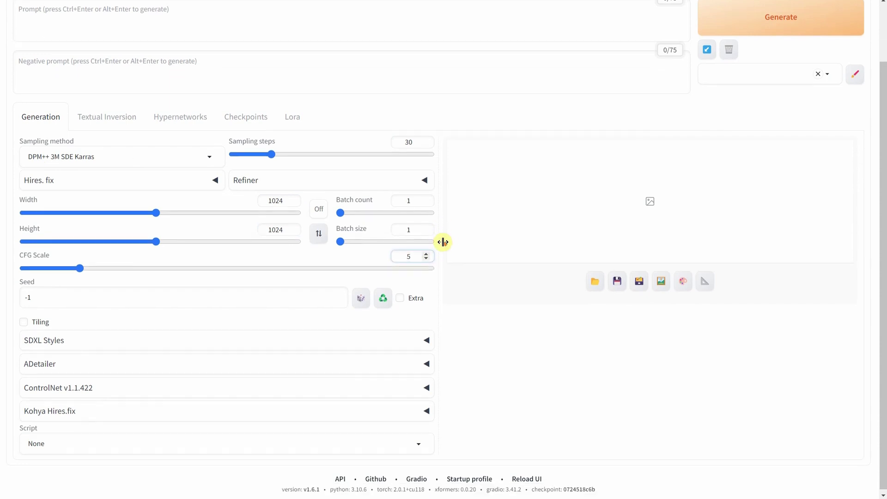
click(96, 387)
scroll(294, 185, down, 5)
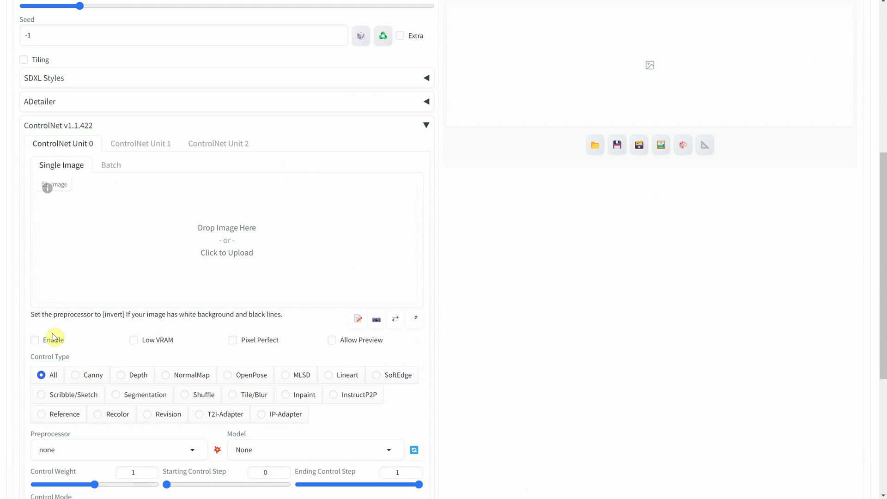
click(39, 342)
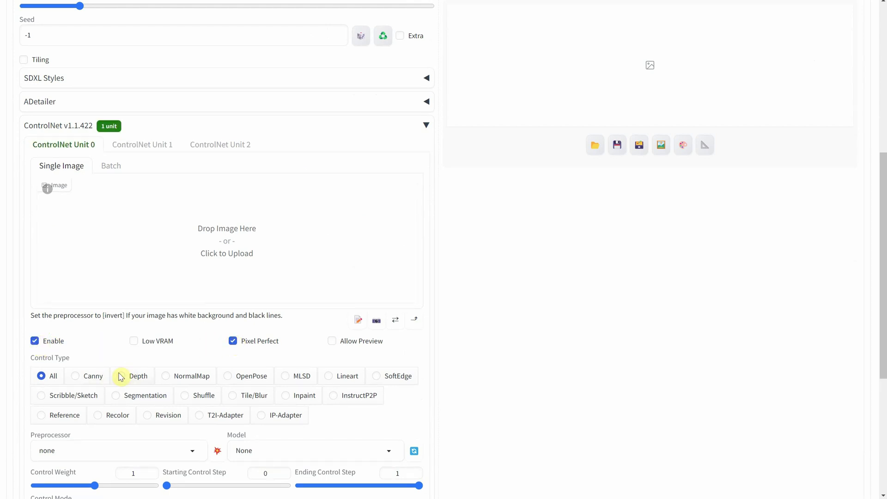
click(93, 376)
- Keep the canny preprocessor for ControlNet Unit 0 and choose the kohya_controllllite_xl_canny model
scroll(93, 378, down, 2)
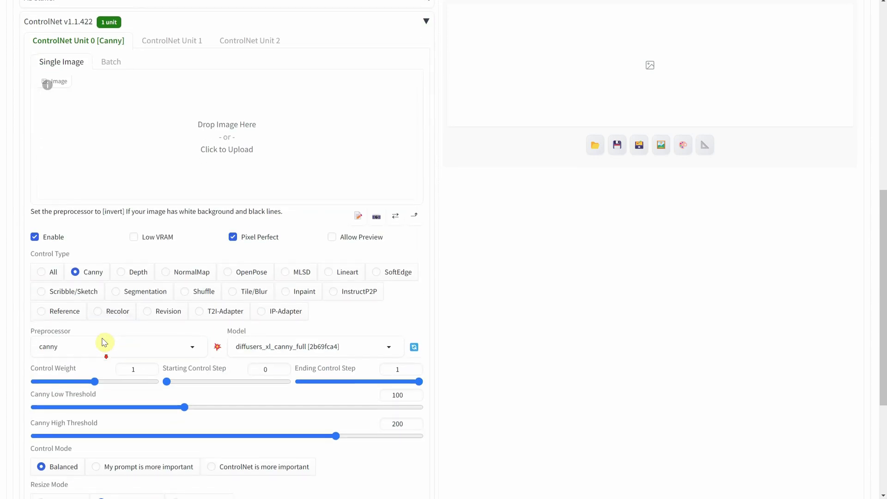
click(99, 344)
click(96, 321)
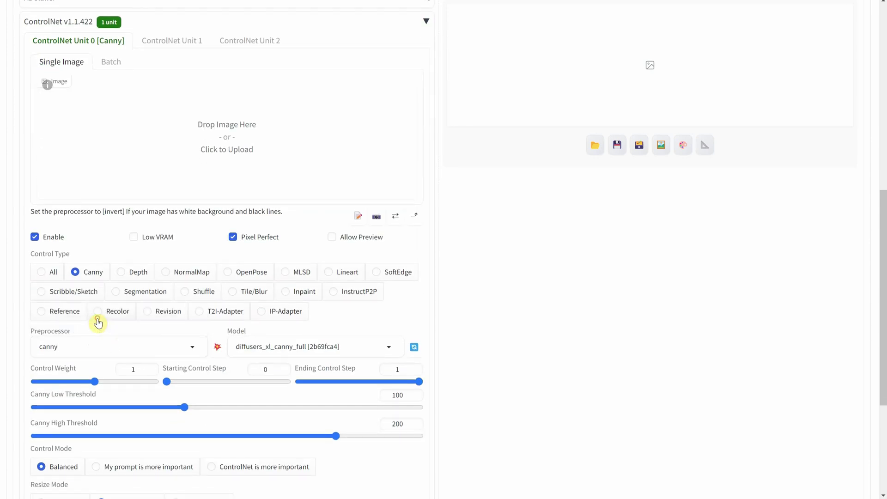
click(329, 342)
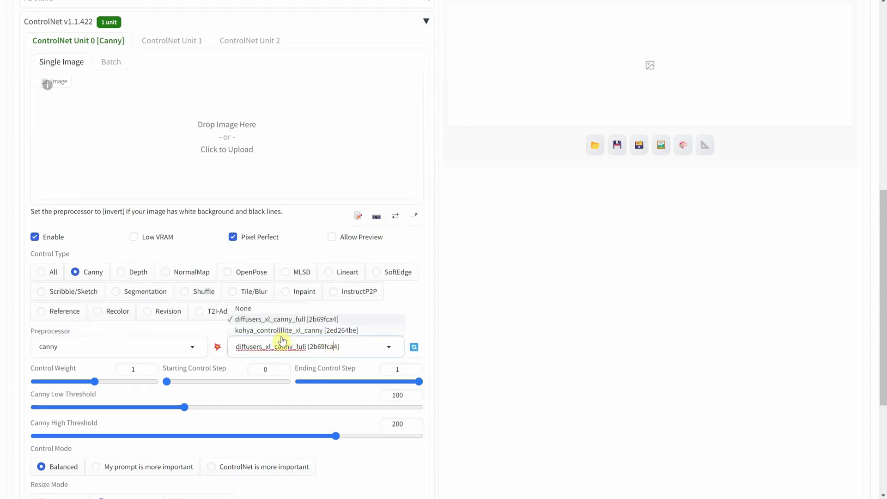
click(342, 330)
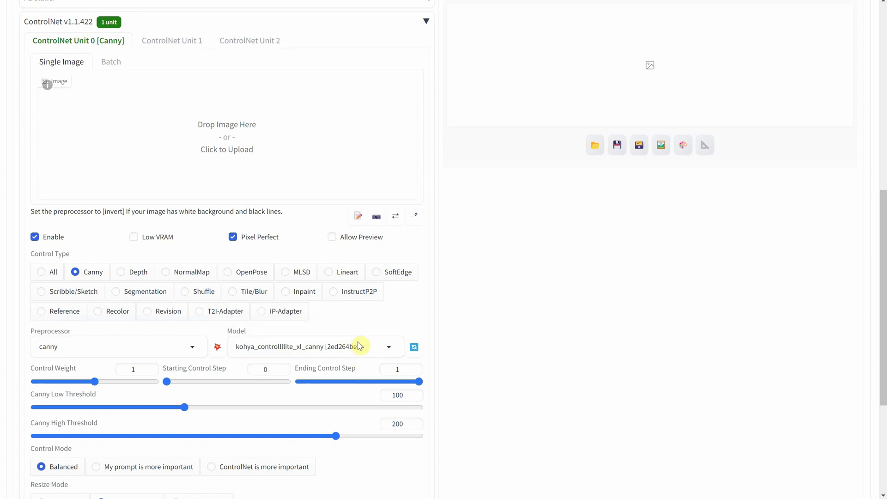
- Load Icon.jpg as the single control image of ControlNet Unit 0
scroll(341, 349, down, 2)
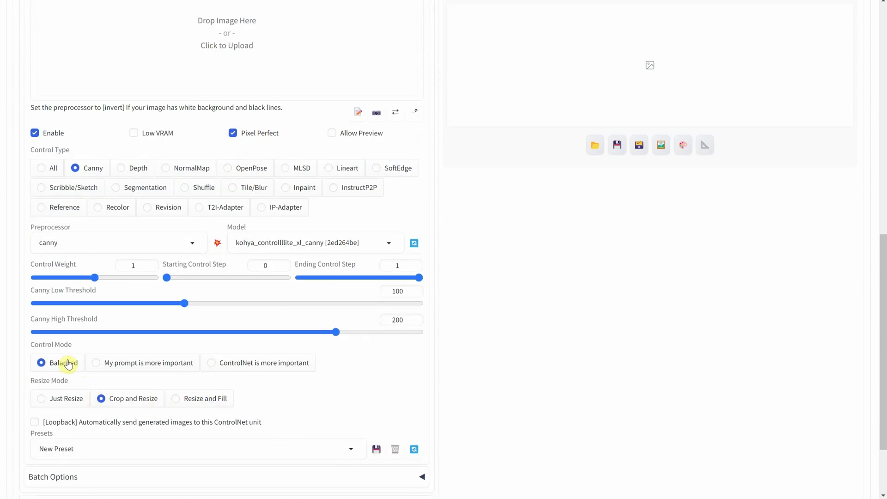
scroll(426, 312, up, 1)
scroll(426, 311, up, 4)
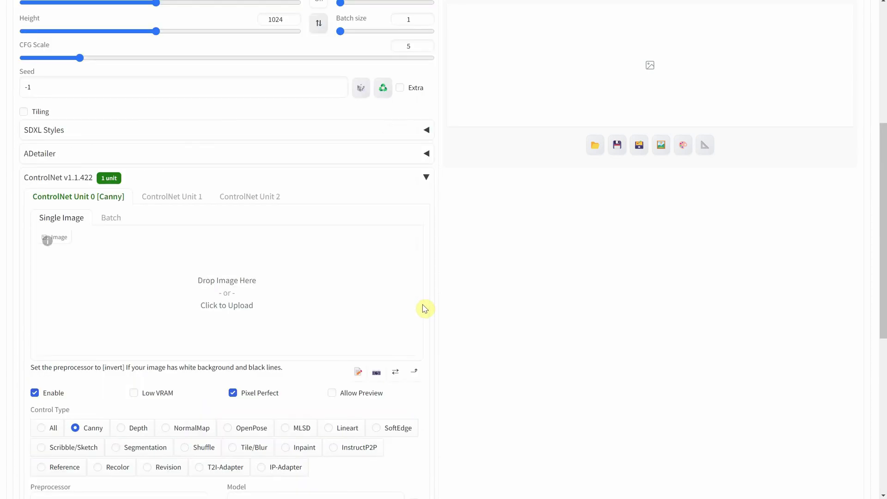
click(256, 294)
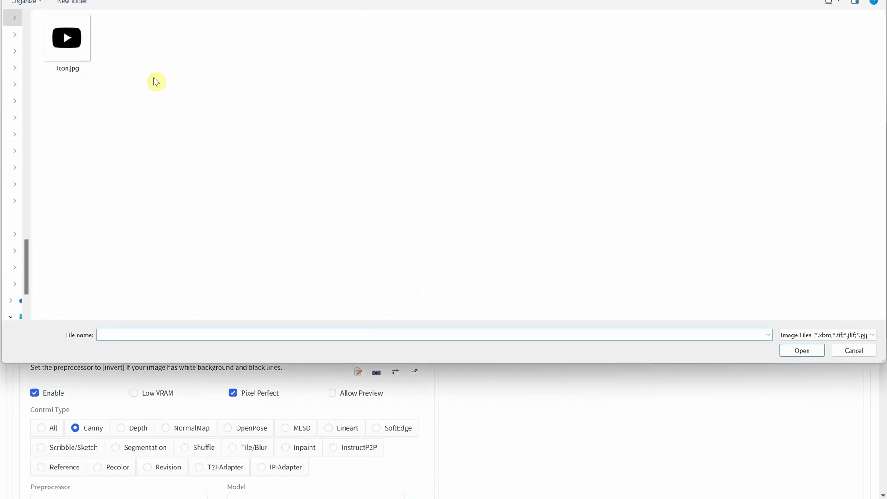
double_click(79, 55)
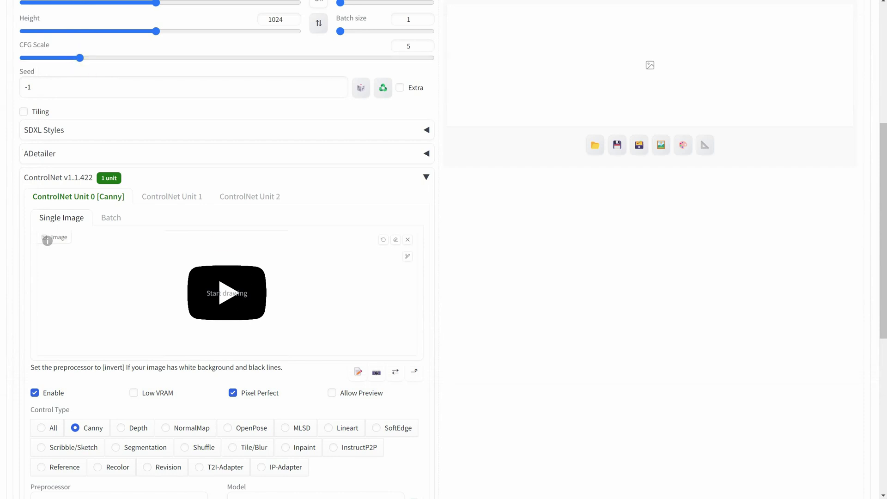
- Enter the prompt "(((a silver metal 3d icon))), (((levitating))), round corners, glossy, on solid black background, unreal engine realistic render, reflection, highly detailed, cinematic mood, front view, 4k"
scroll(337, 260, up, 5)
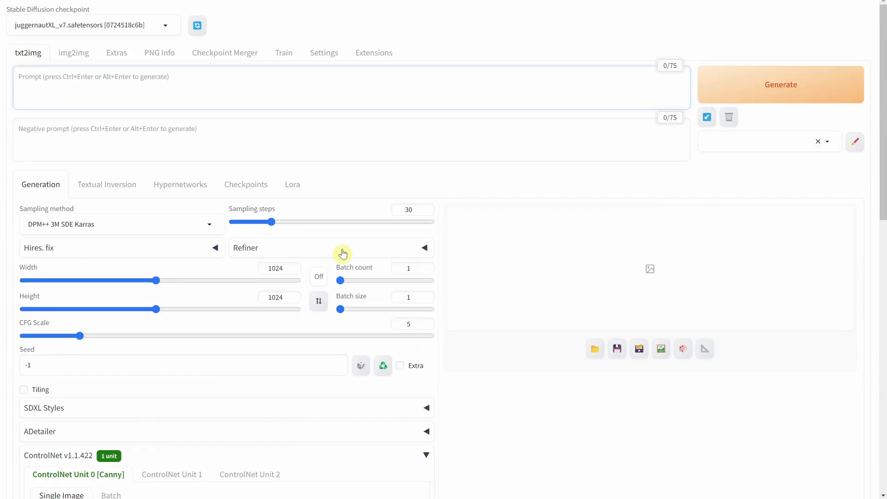
right_click(285, 89)
click(317, 169)
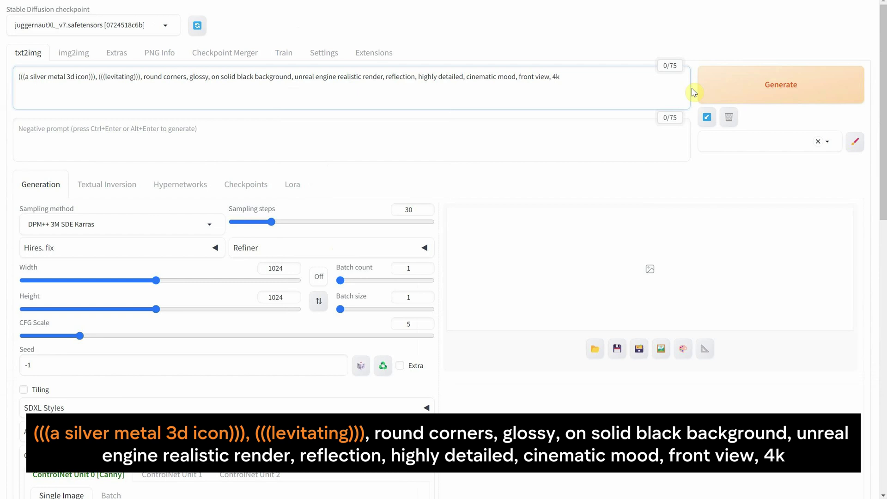
- Generate the silver icon image and inspect the result at full size
click(730, 87)
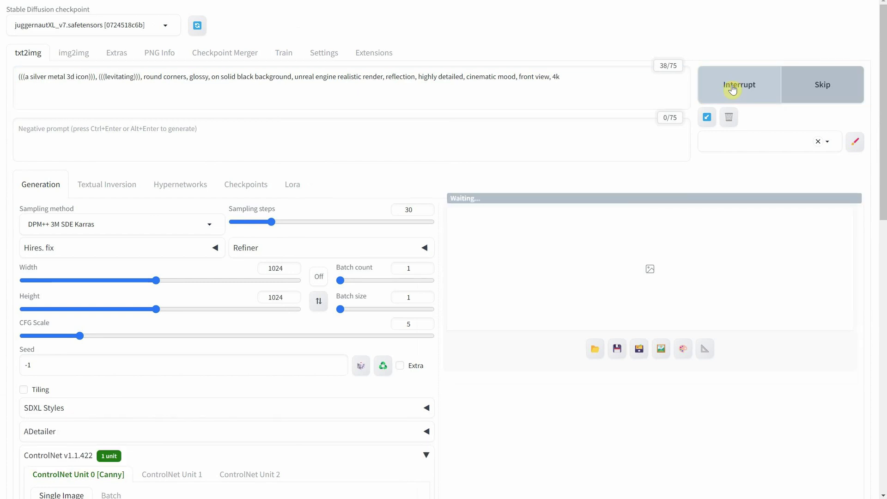
click(639, 286)
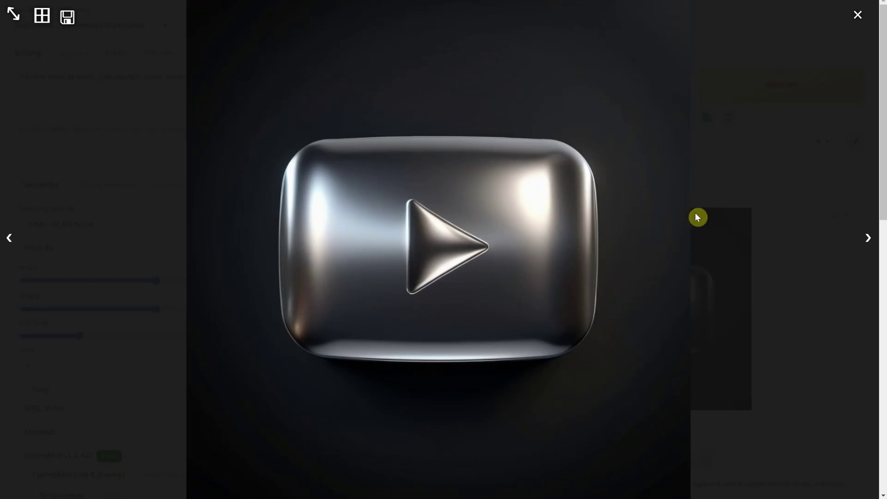
click(857, 15)
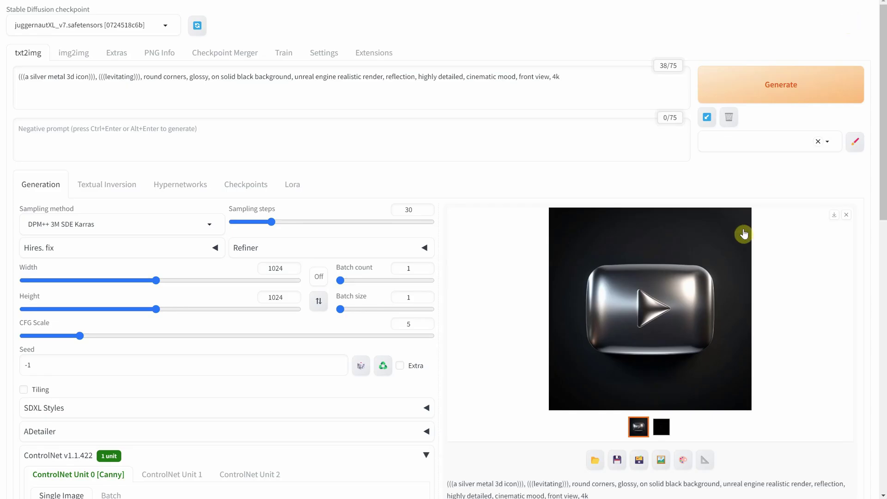
- Change the prompt's subject to "(((a gold metal 3d icon)))", keeping the rest of the wording, and generate an image
drag(594, 89, 4, 35)
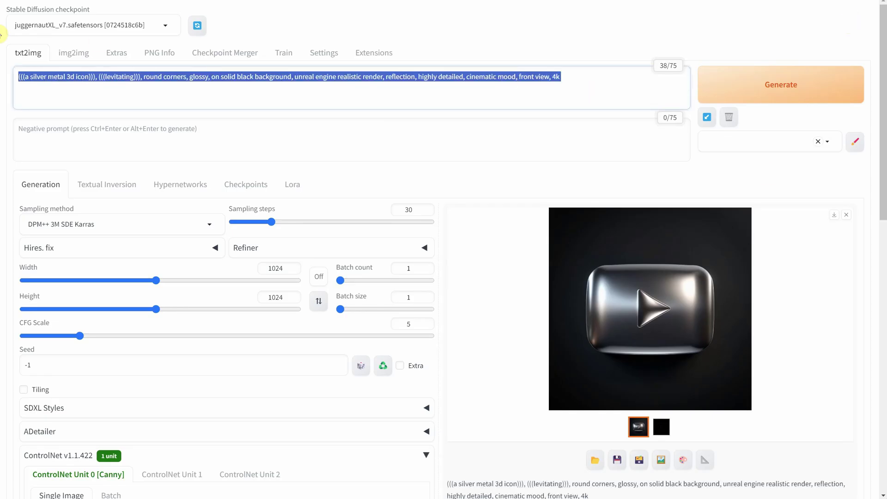
right_click(59, 73)
click(88, 123)
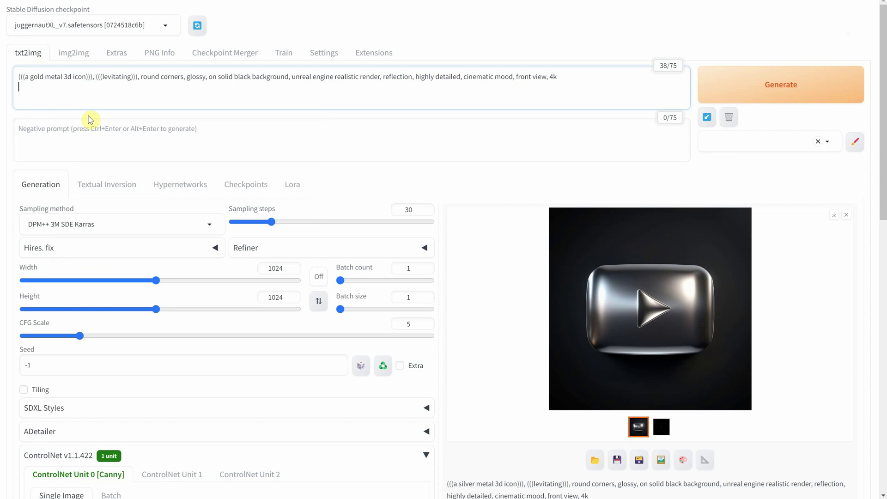
click(775, 91)
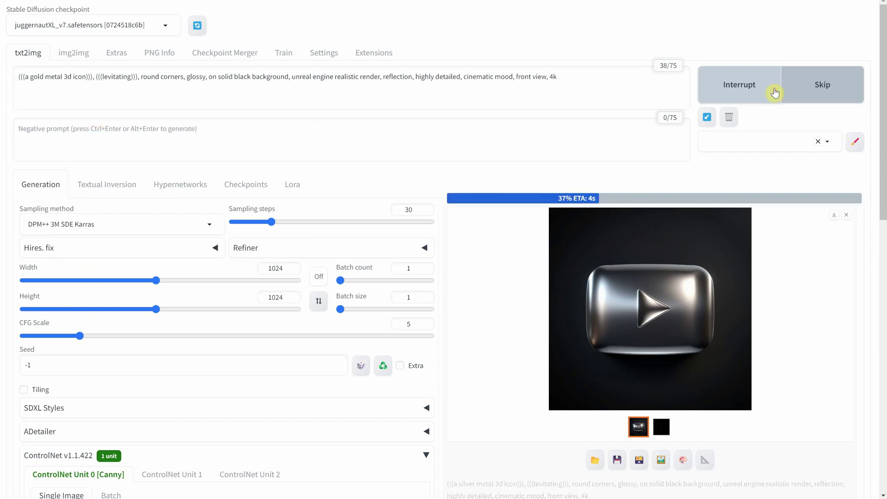
- Set the seed to 777, regenerate the gold icon and inspect the result at full size
drag(93, 363, 22, 364)
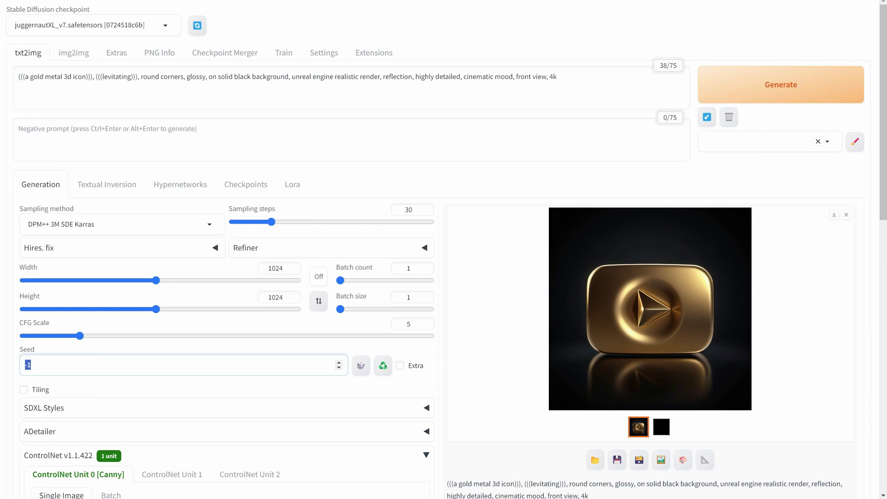
click(808, 98)
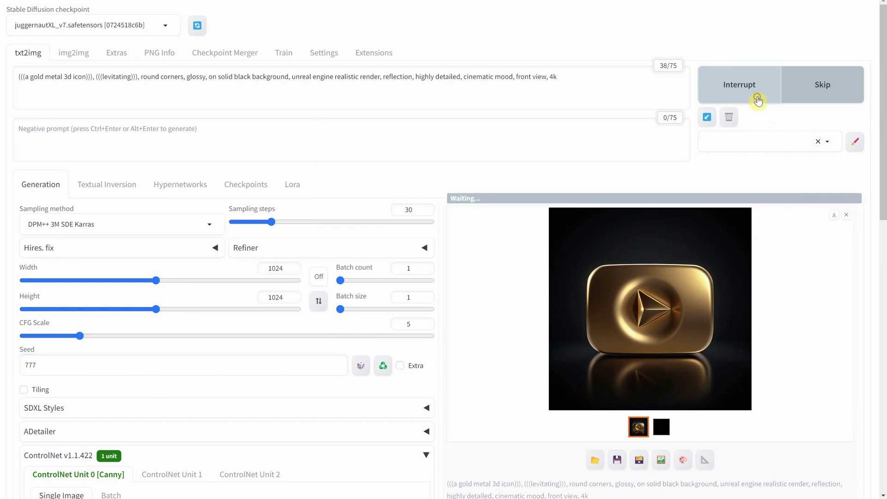
click(759, 97)
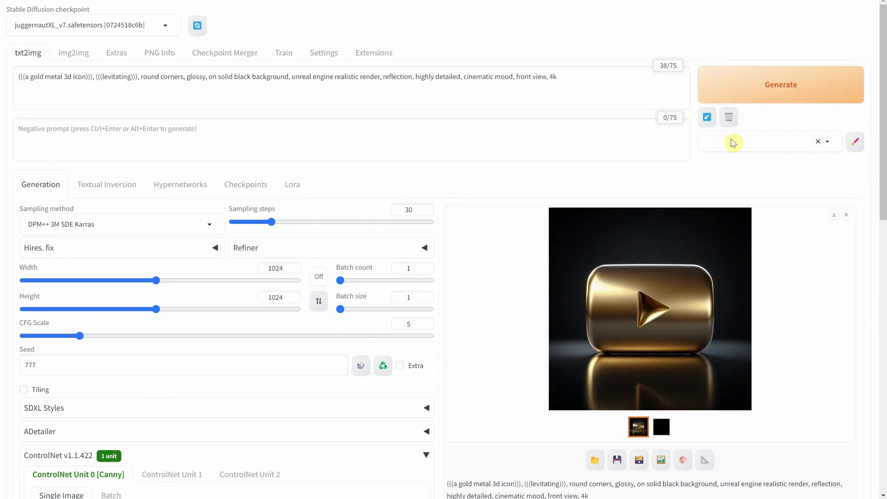
click(688, 297)
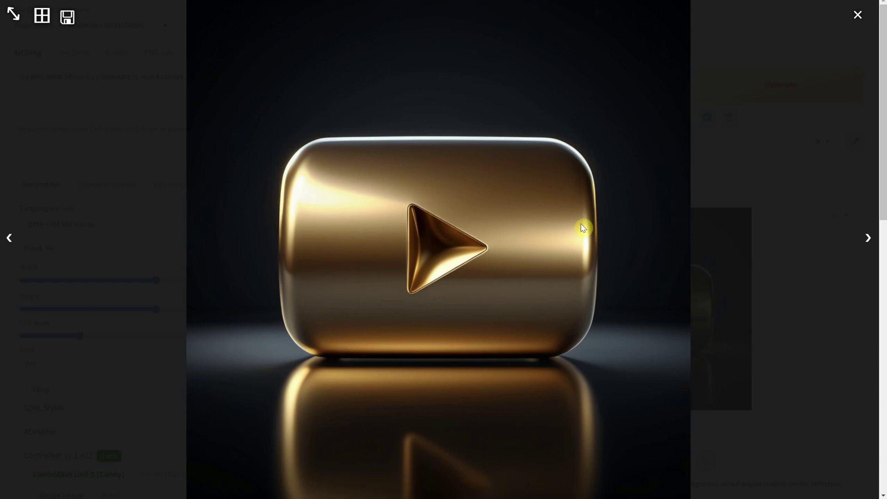
click(857, 15)
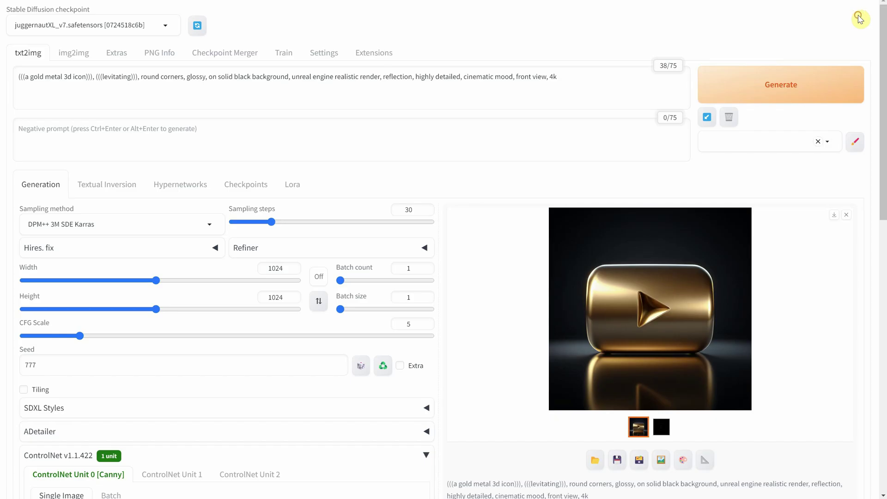
- Change the prompt's subject to "(((a crystal clear diamond 3d icon)))", generate the image and inspect it at full size
triple_click(589, 86)
text((((a crystal clear diamond 3d icon))), (((levitating))), round corners, glossy, on solid black background, unreal engine realistic render, reflection, highly detailed, cinematic mood, front view, 4k)
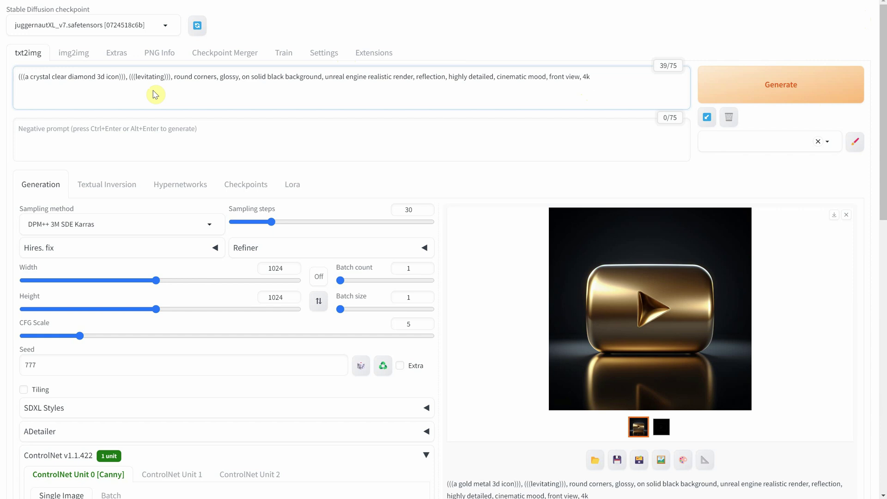
click(737, 88)
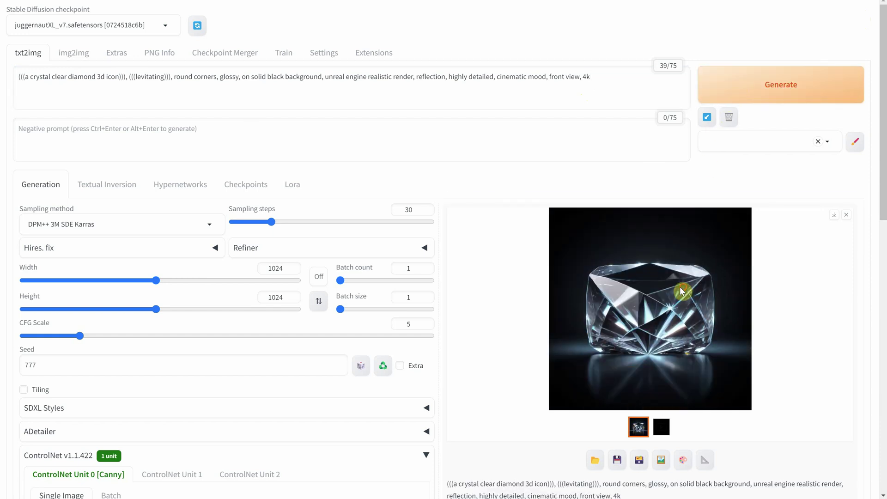
click(683, 287)
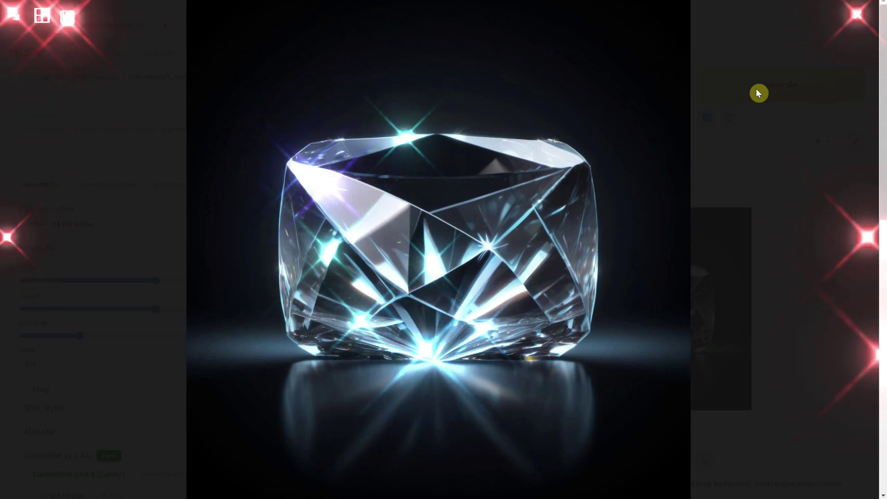
click(855, 26)
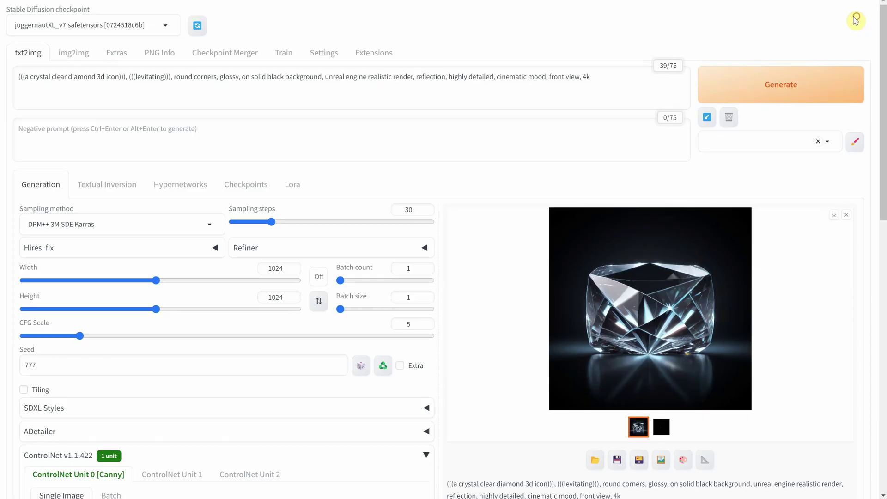
- Change the prompt's subject to "(((a red ruby 3d icon)))", generate the image and inspect it at full size
triple_click(617, 85)
text((((a red ruby 3d icon))), (((levitating))), round corners, glossy, on solid black background, unreal engine realistic render, reflection, highly detailed, cinematic mood, front view, 4k)
click(769, 97)
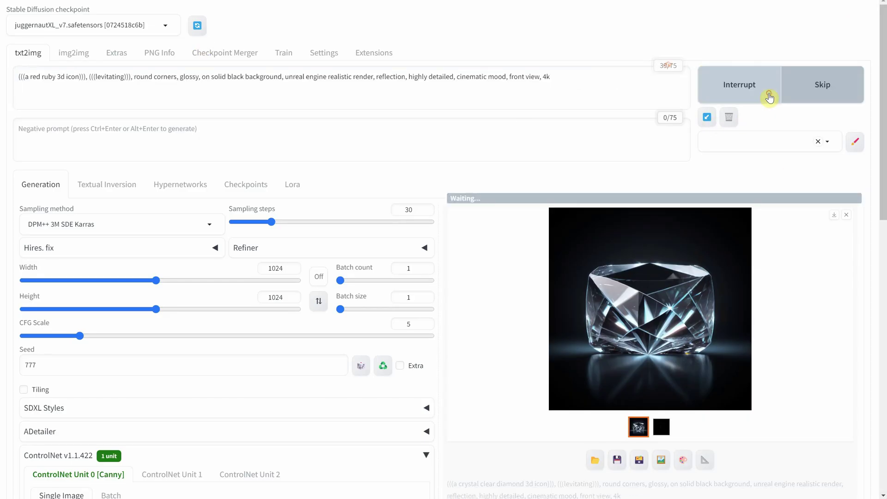
click(674, 286)
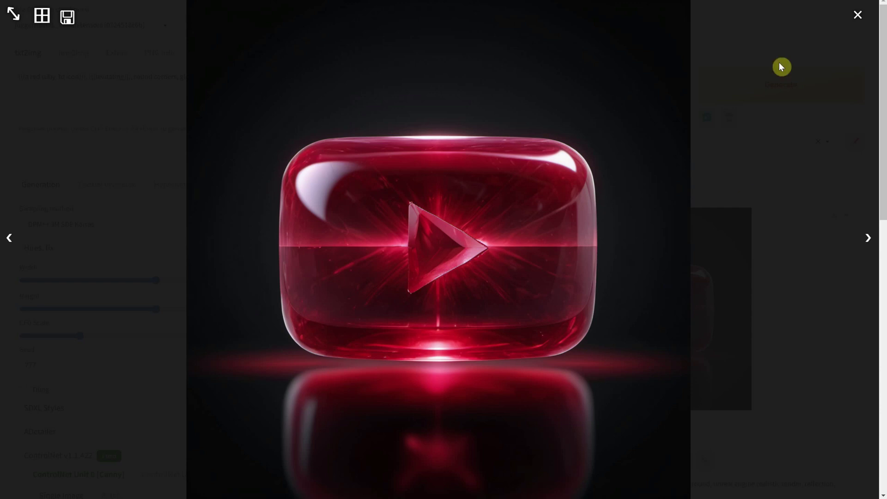
click(856, 14)
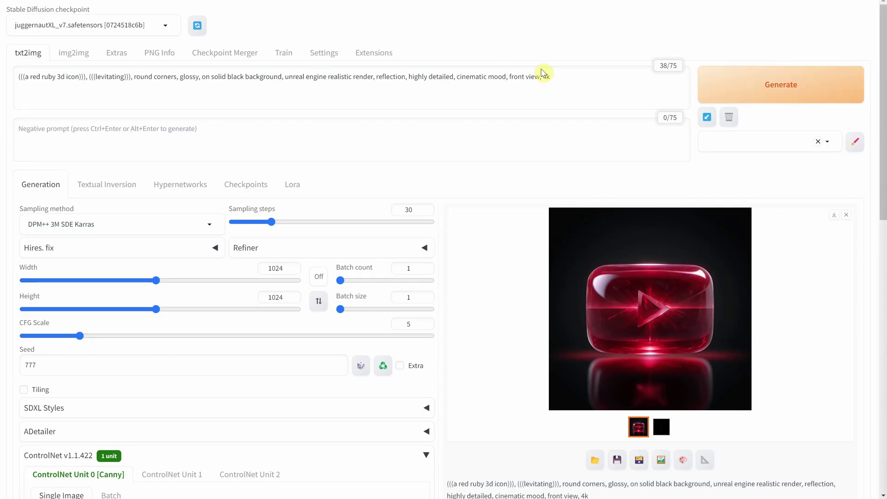
- Change the prompt's subject to "(((a copper metal 3d icon)))", keeping the rest of the wording, and generate an image
click(572, 79)
key(ctrl+a)
text((((a copper metal 3d icon))), (((levitating))), round corners, glossy, on solid black background, unreal engine realistic render, reflection, highly detailed, cinematic mood, front view, 4k)
click(756, 96)
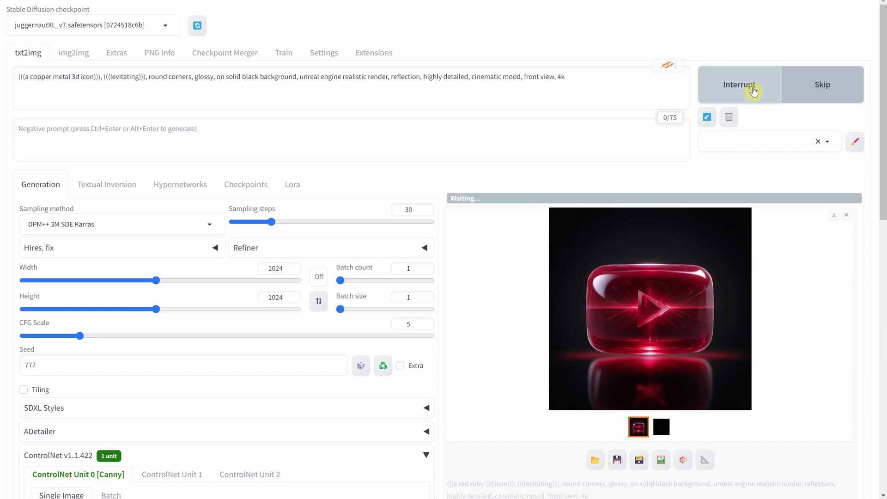
- Inspect the generated copper icon at full size and close the preview
click(700, 290)
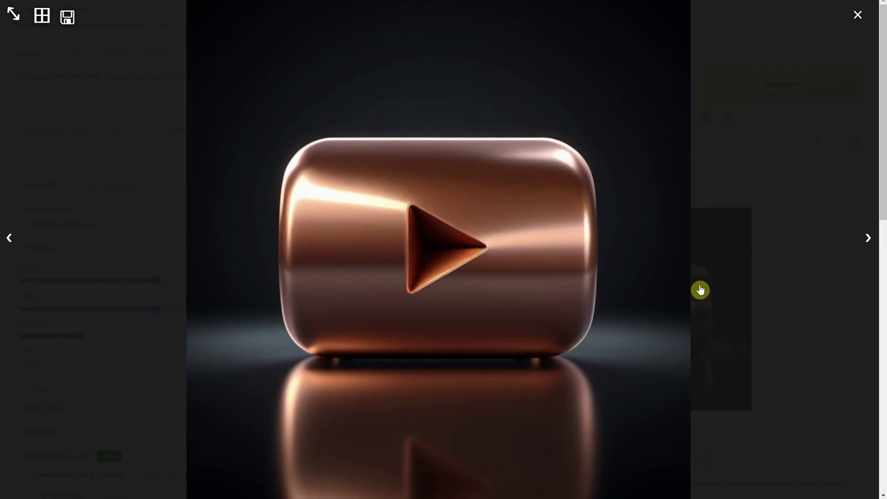
click(857, 14)
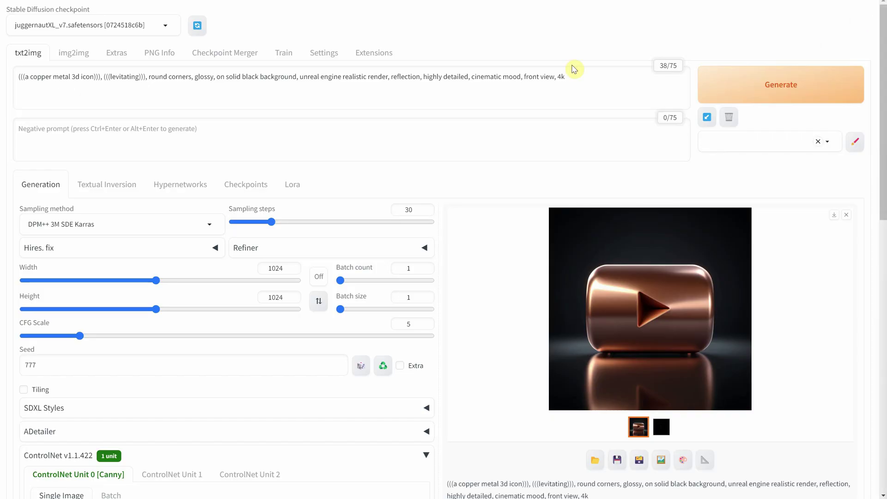
- Change the prompt's subject to "(((a rusty metal 3d icon)))", generate the image and inspect it at full size
click(587, 90)
key(ctrl+a)
text((((a rusty metal 3d icon))), (((levitating))), round corners, glossy, on solid black background, unreal engine realistic render, reflection, highly detailed, cinematic mood, front view, 4k)
click(722, 83)
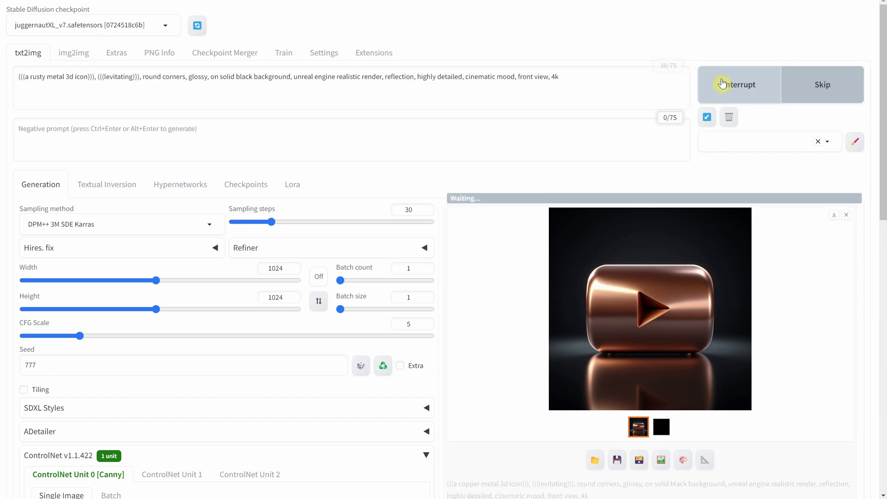
click(687, 314)
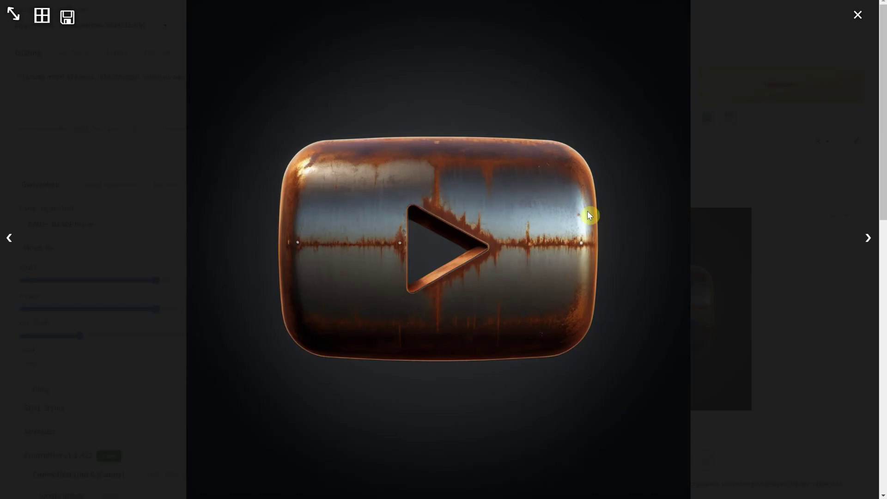
click(482, 231)
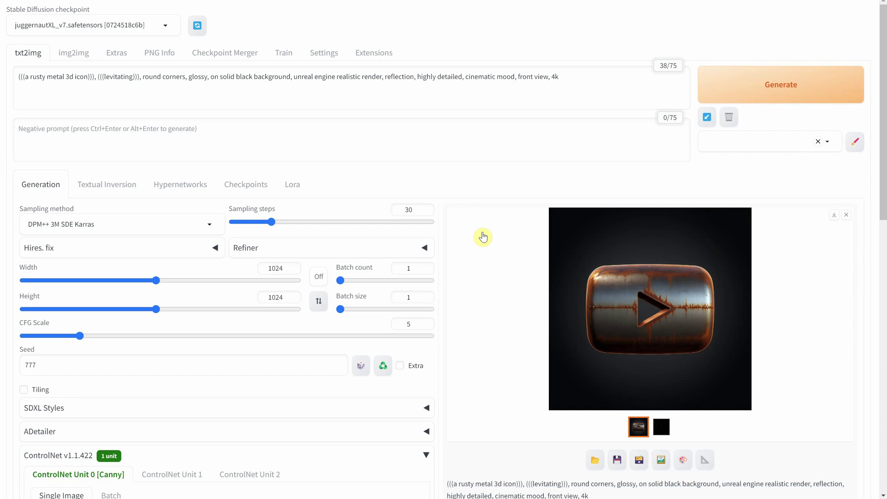
- Change the prompt's subject to "(((a glass 3d icon)))", generate the image and inspect it at full size
drag(575, 87, 457, 60)
text((((a glass 3d icon))), (((levitating))), round corners, glossy, on solid black background, unreal engine realistic render, reflection, highly detailed, cinematic mood, front view, 4k)
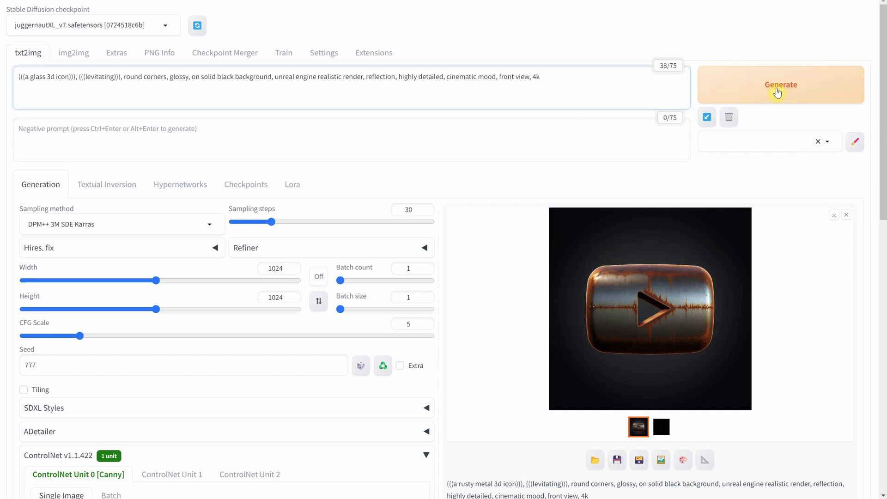
click(776, 90)
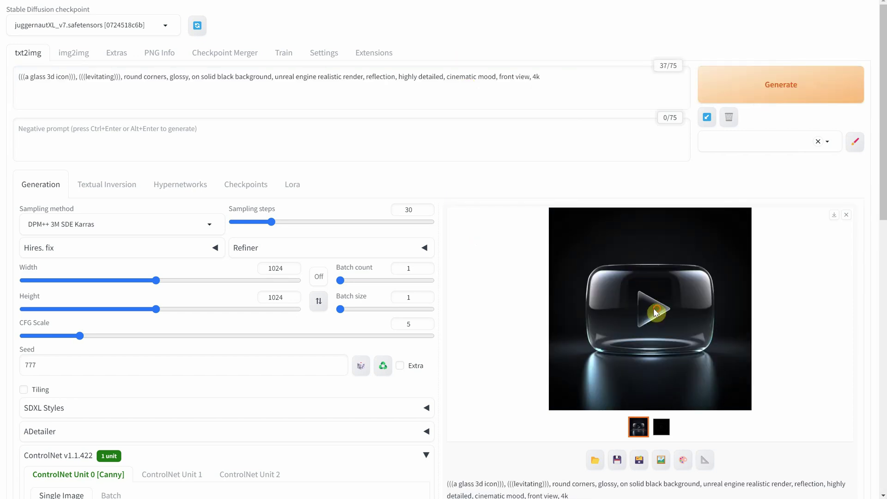
click(660, 313)
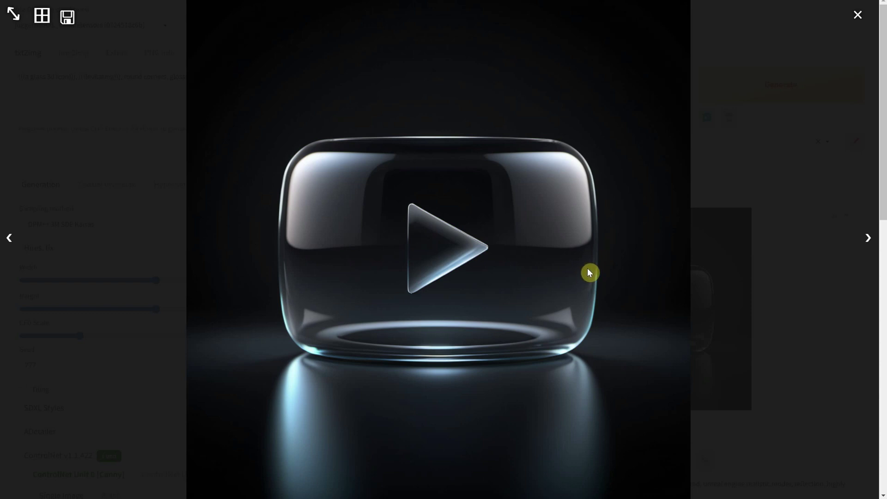
click(855, 16)
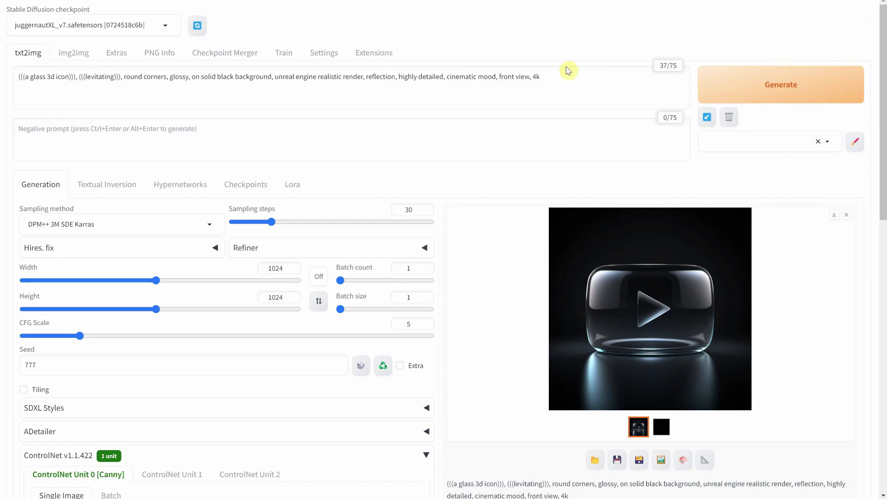
- Change the prompt's subject to "(((red neon glow 3d icon)))", keeping the rest of the wording, and generate the image
drag(574, 87, 142, 50)
text((((red neon glow 3d icon))), (((levitating))), round corners, glossy, on solid black background, unreal engine realistic render, reflection, highly detailed, cinematic mood, front view, 4k)
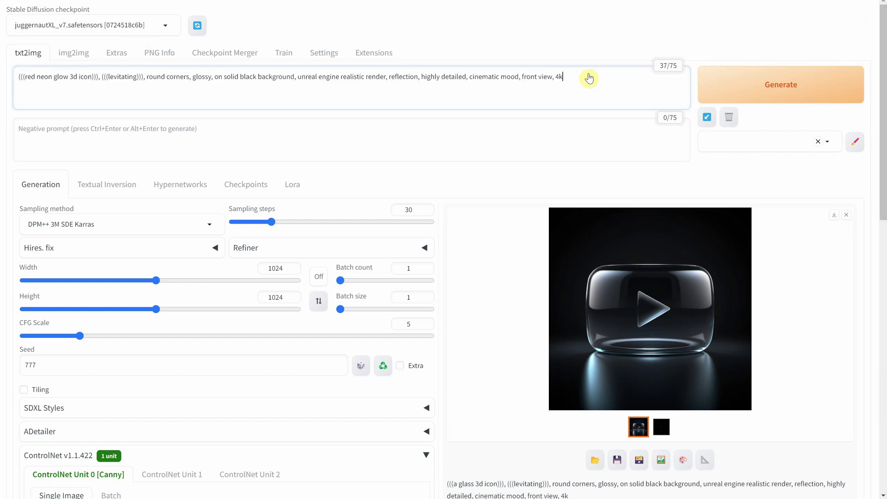
click(739, 87)
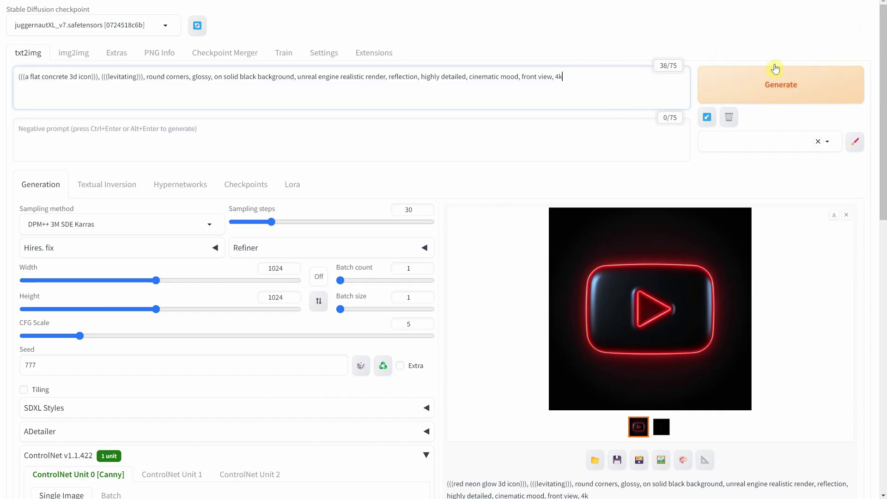
- Generate the image with the subject "(((a flat concrete 3d icon)))" and inspect it at full size
click(771, 91)
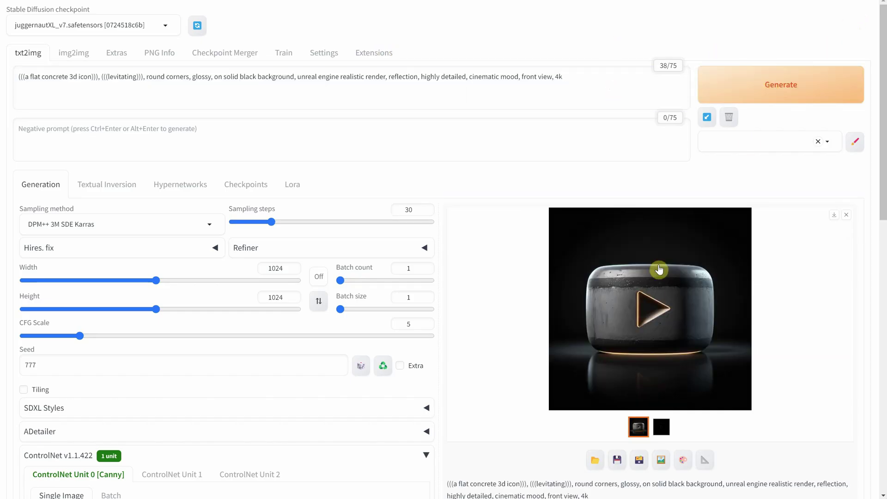
click(657, 298)
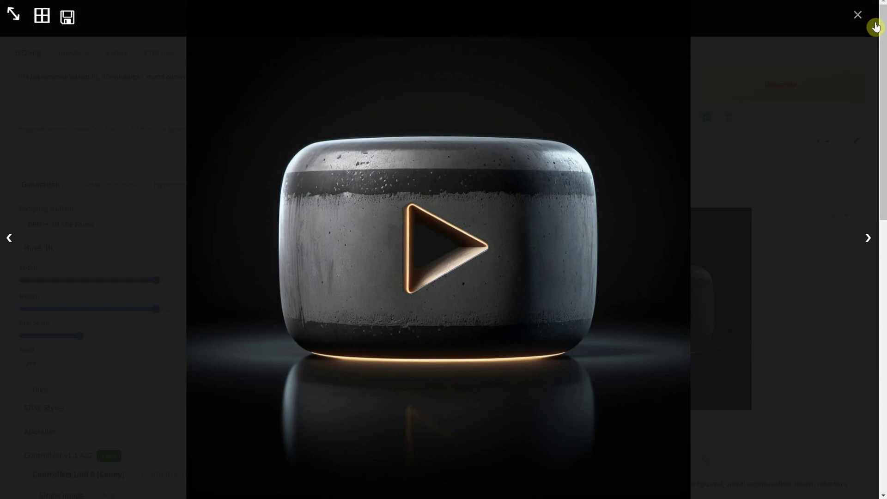
click(858, 16)
- Change the prompt's subject to "(((a pink glossy plastic 3d icon)))", generate the image and inspect it at full size
key(ctrl+a)
text((((a pink glossy plastic 3d icon))), (((levitating))), round corners, glossy, on solid black background, unreal engine realistic render, reflection, highly detailed, cinematic mood, front view, 4k)
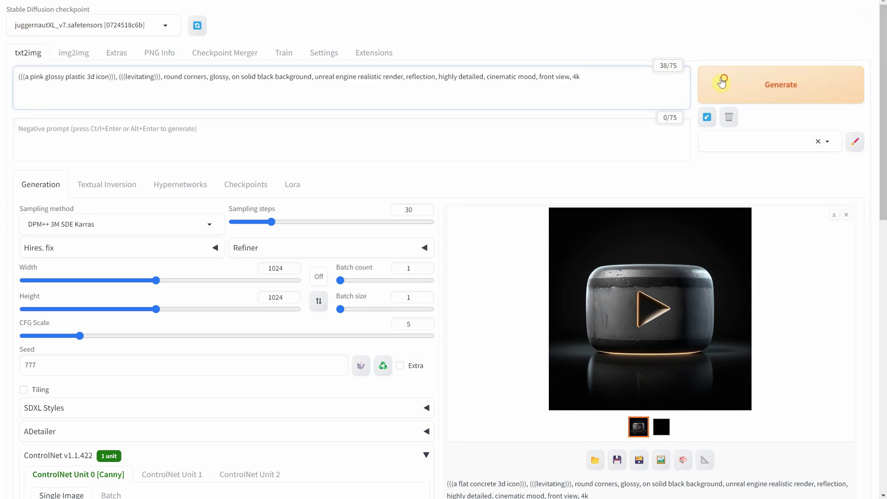
click(719, 87)
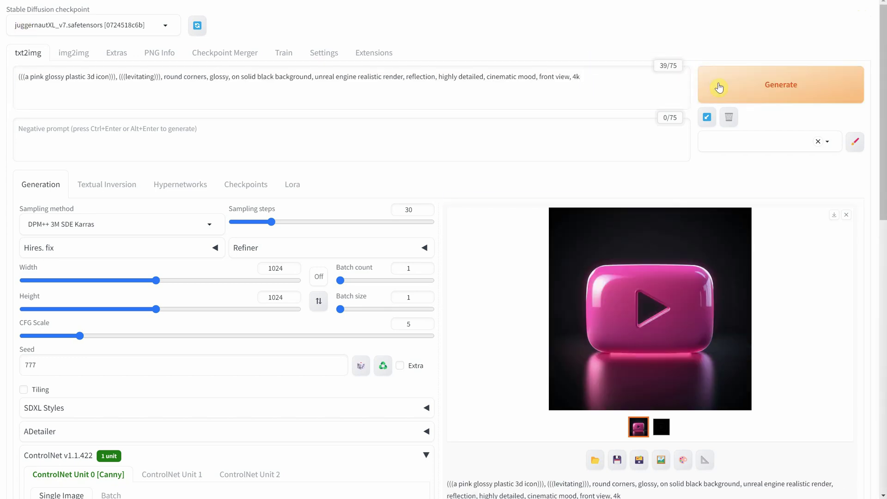
click(683, 286)
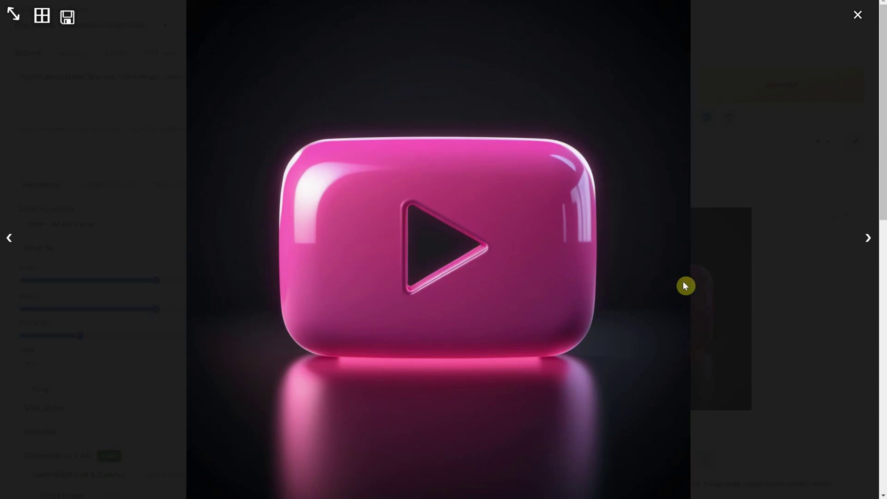
click(857, 15)
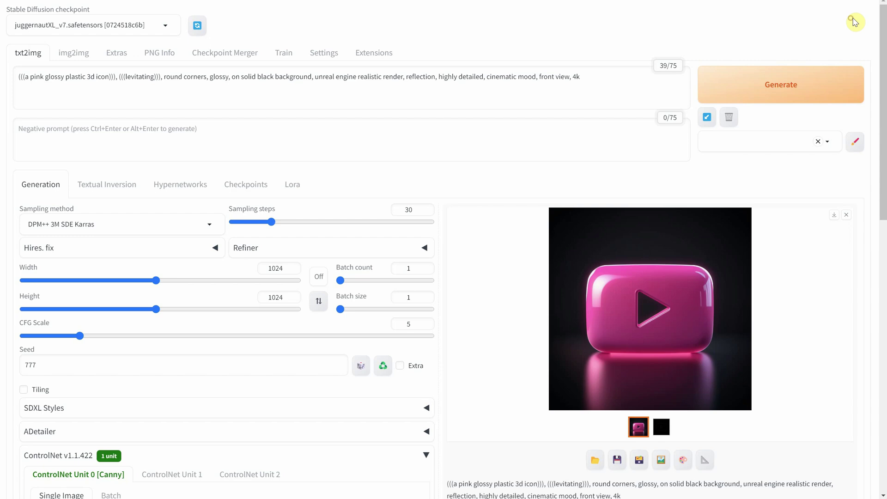
- Change the prompt's subject to "(((a glowing resin 3d icon)))", generate the image and inspect it at full size
click(519, 74)
key(ctrl+a)
text((((a glowing resin 3d icon))), (((levitating))), round corners, glossy, on solid black background, unreal engine realistic render, reflection, highly detailed, cinematic mood, front view, 4k)
click(780, 85)
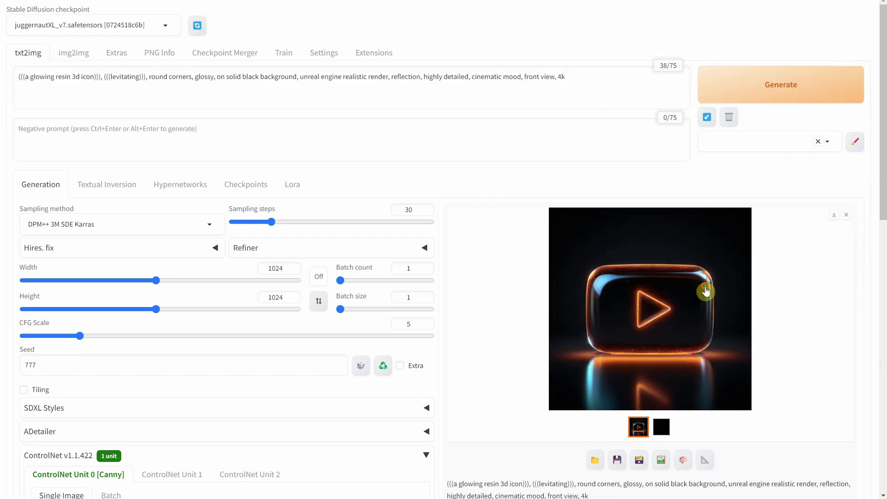
click(706, 286)
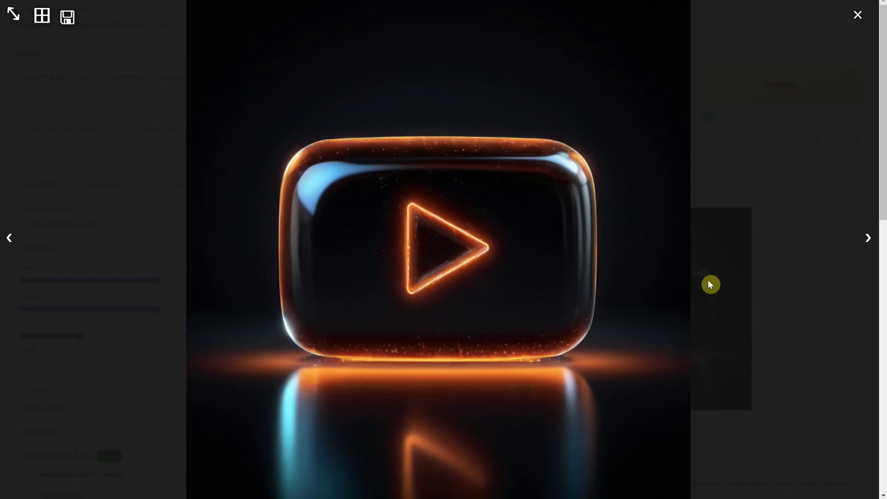
click(857, 15)
- Change the prompt's subject to "(((a water 3d icon)))", keeping the rest of the wording, and generate the image
click(597, 88)
key(ctrl+a)
text((((a water 3d icon))), (((levitating))), round corners, glossy, on solid black background, unreal engine realistic render, reflection, highly detailed, cinematic mood, front view, 4k)
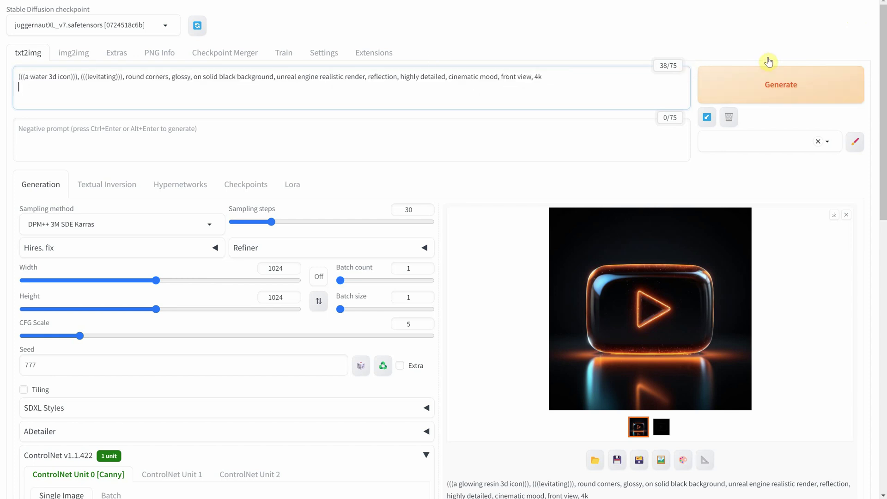
click(778, 86)
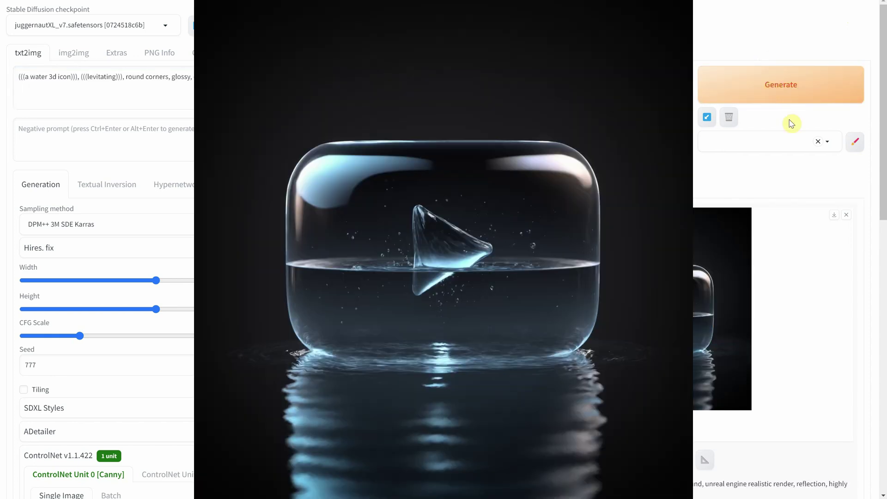
- Change the prompt's subject to "(((an ice 3d icon)))", keeping the rest of the wording, and generate the image
key(ctrl+a)
key(ctrl+v)
click(793, 88)
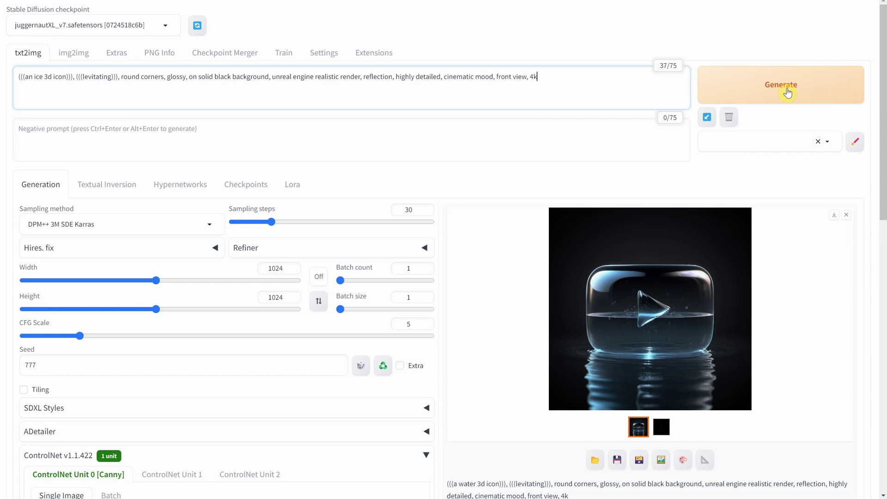
click(788, 92)
- Change the prompt's subject to "(((a fire 3d icon)))", keeping the rest of the wording, and generate the image
triple_click(570, 75)
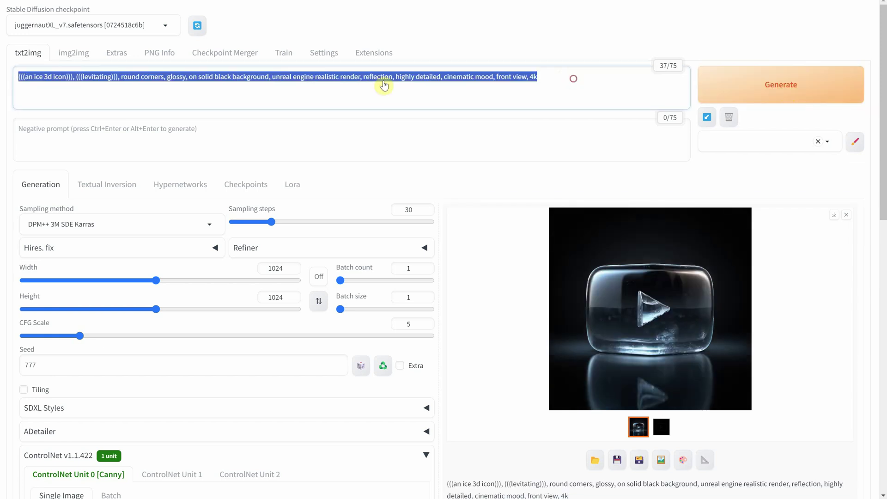
key(BackSpace)
text((((a fire 3d icon))), (((levitating))), round corners, glossy, on solid black background, unreal engine realistic render, reflection, highly detailed, cinematic mood, front view, 4k)
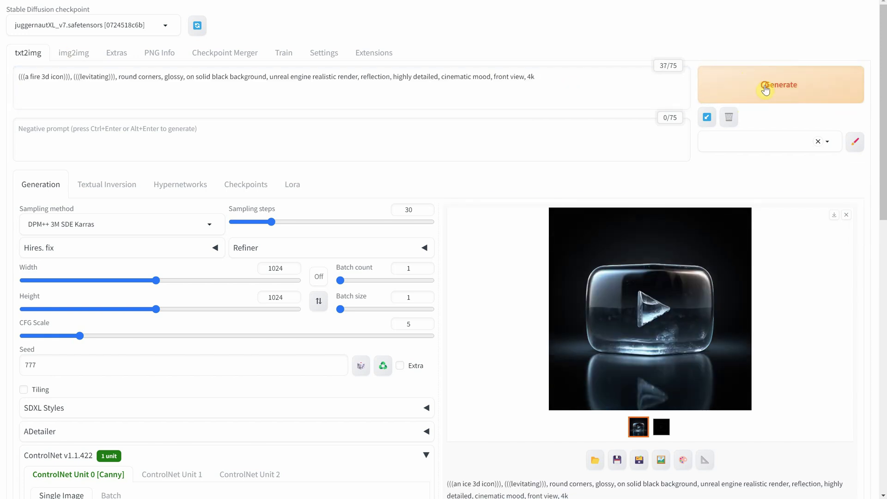
click(765, 88)
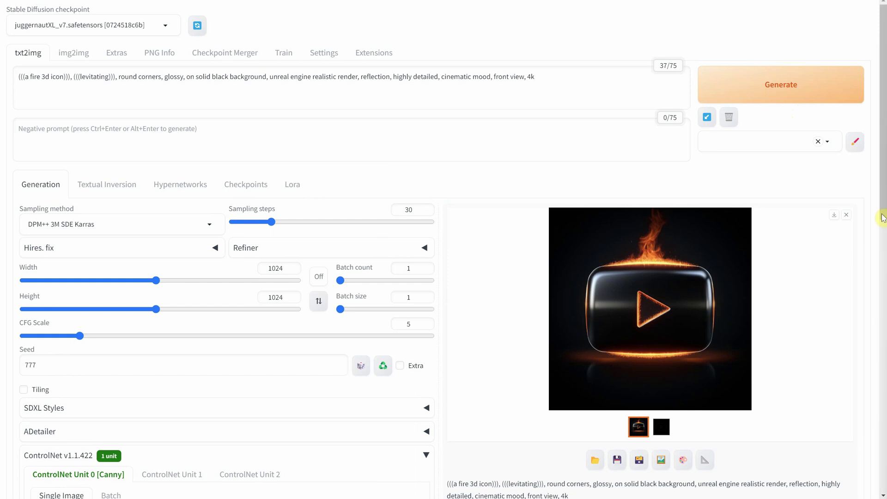
- Change the prompt's subject to "(((a lava 3d icon)))", keeping the rest of the wording, and generate the image
triple_click(584, 82)
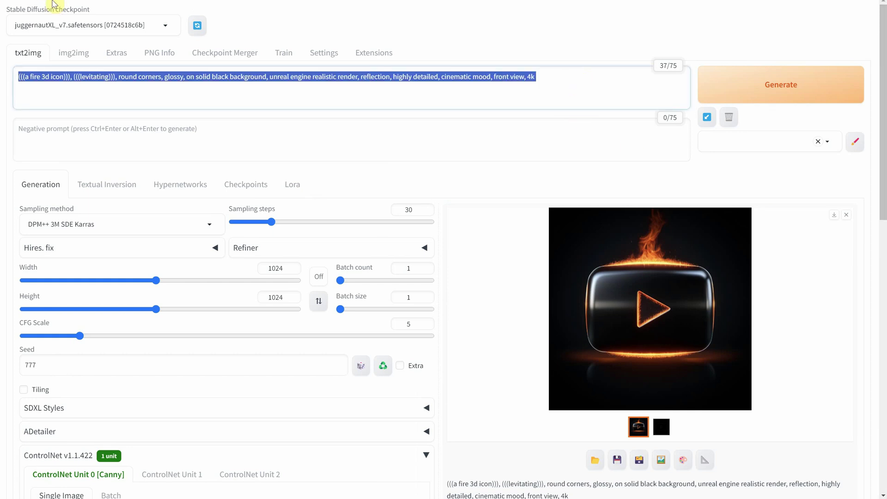
text((((a lava 3d icon))), (((levitating))), round corners, glossy, on solid black background, unreal engine realistic render, reflection, highly detailed, cinematic mood, front view, 4k)
key(ctrl+Return)
click(737, 90)
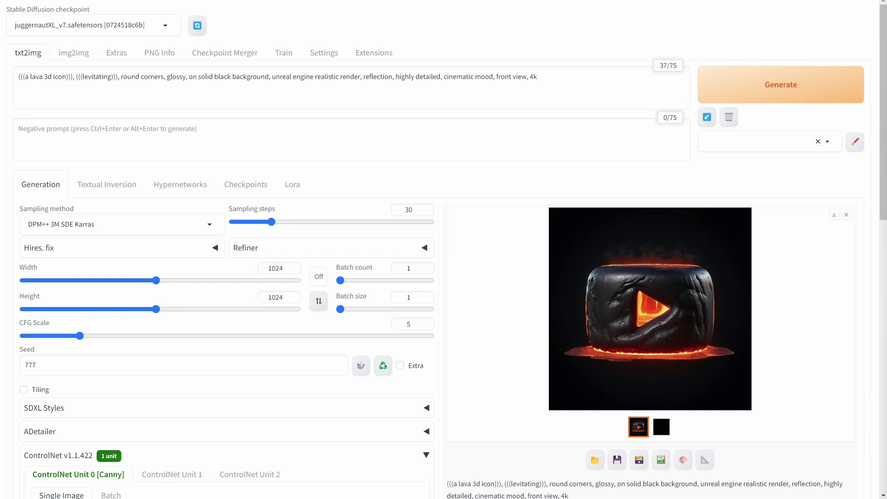
- Change the prompt's subject to "(((a colorful painted 3d icon)))", generate the image and inspect it at full size
key(ctrl+a)
key(ctrl+v)
click(788, 87)
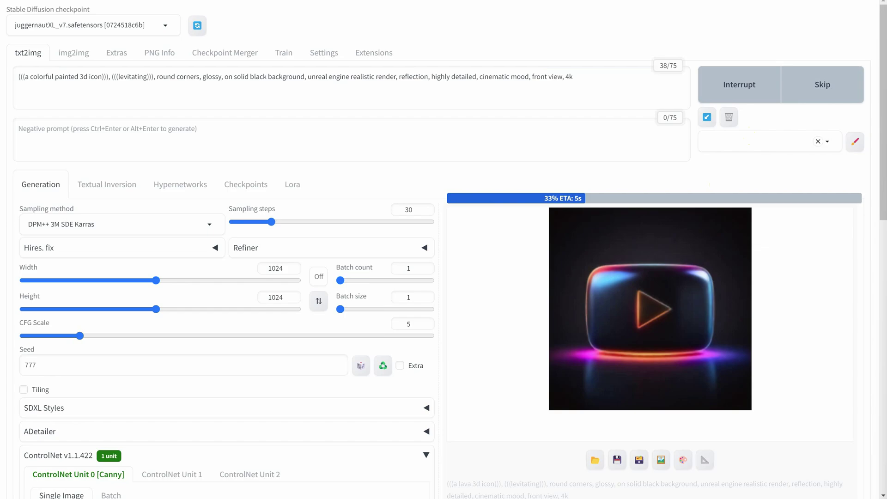
click(691, 283)
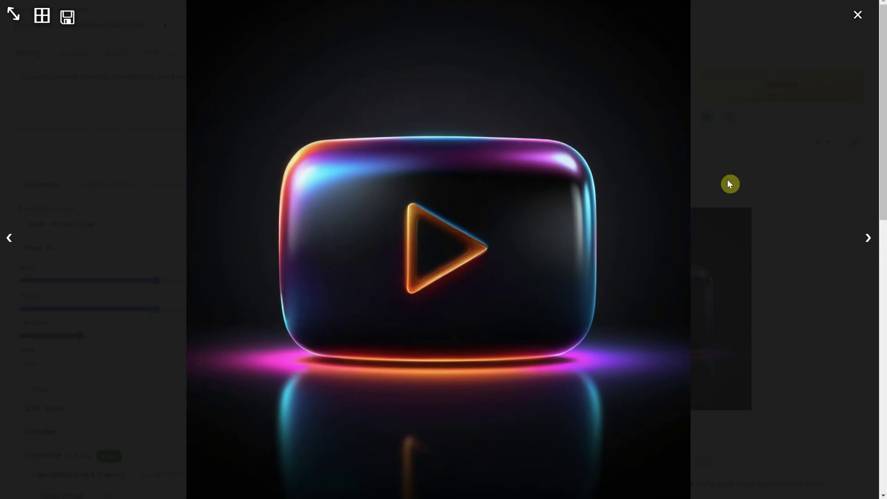
click(858, 18)
- Change the prompt's subject to "(((a fluffy cloud shape 3d icon, simple)))", generate the image and inspect it at full size
click(537, 76)
key(ctrl+a)
text((((a fluffy cloud shape 3d icon, simple))), (((levitating))), round corners, glossy, on solid black background, unreal engine realistic render, reflection, highly detailed, cinematic mood, front view, 4k)
click(782, 91)
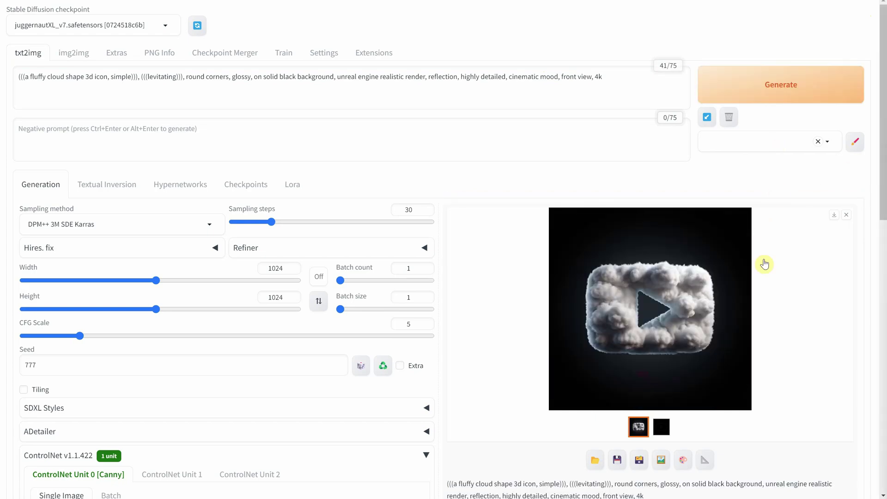
click(709, 289)
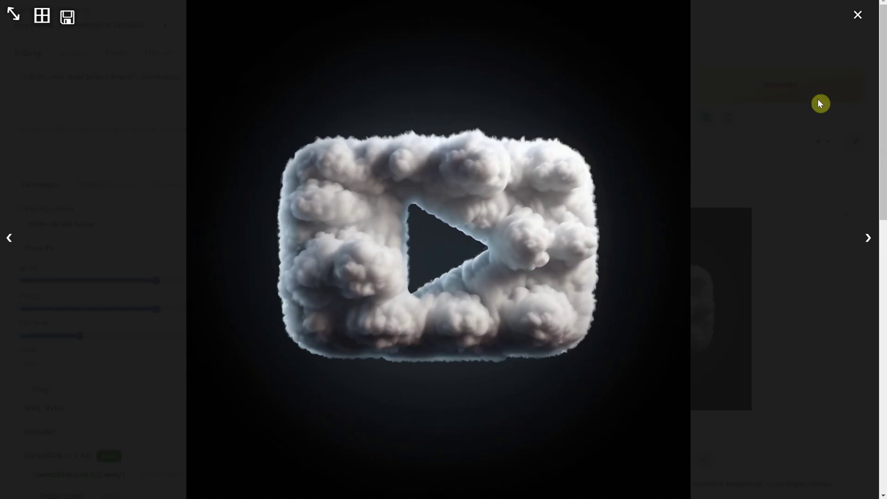
click(857, 17)
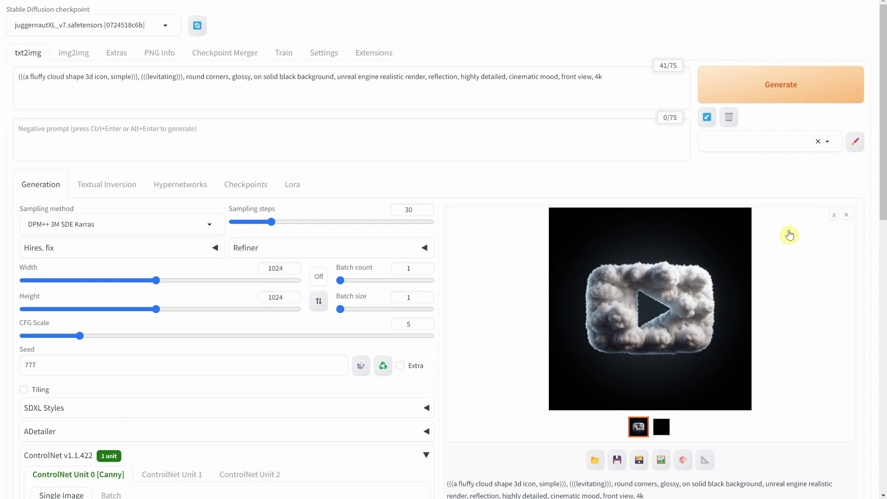
- Change the prompt's subject to "(((luminous liquid 3d icon,neon blue and purple bioluminescence)))", generate the image and inspect it at full size
triple_click(629, 79)
text((((luminous liquid 3d icon,neon blue and purple bioluminescence))), (((levitating))), round corners, glossy, on solid black background, unreal engine realistic render, reflection, highly detailed, cinematic mood, front view, 4k)
click(779, 91)
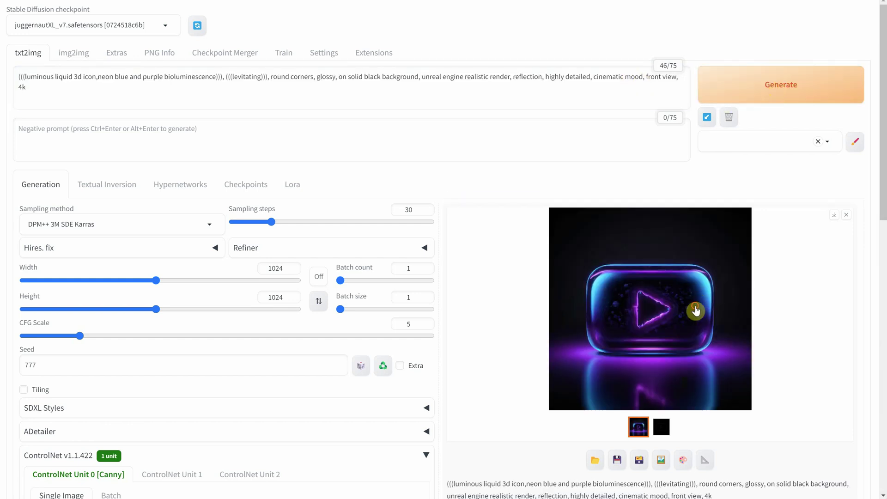
click(695, 309)
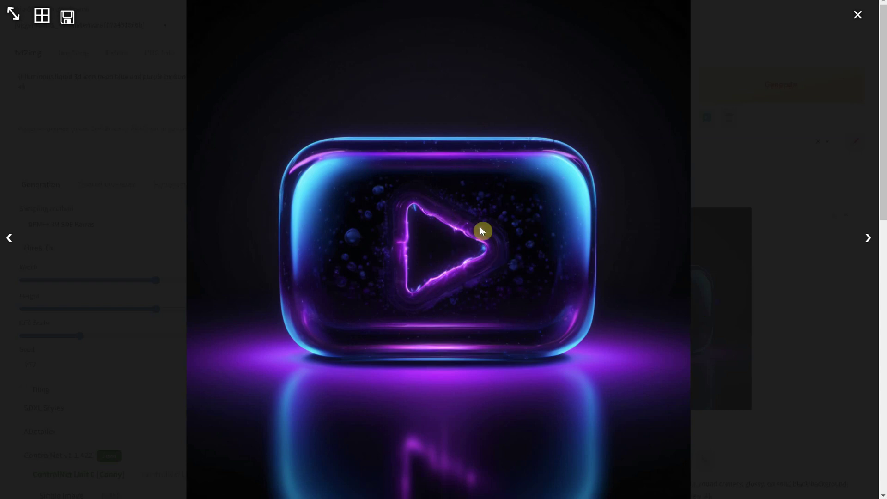
click(858, 18)
- Change the prompt's subject to "(((a modern briefcase 3d icon)))", keeping the rest of the wording, generate the image and inspect it at full size
click(605, 79)
key(ctrl+a)
text((((a modern briefcase 3d icon))), (((levitating))), round corners, glossy, on solid black background, unreal engine realistic render, reflection, highly detailed, cinematic mood, front view, 4k)
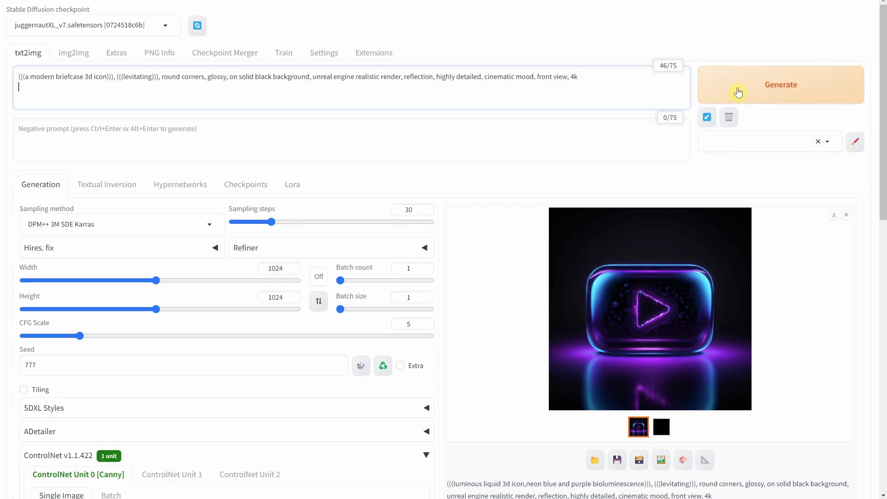
click(738, 93)
click(701, 296)
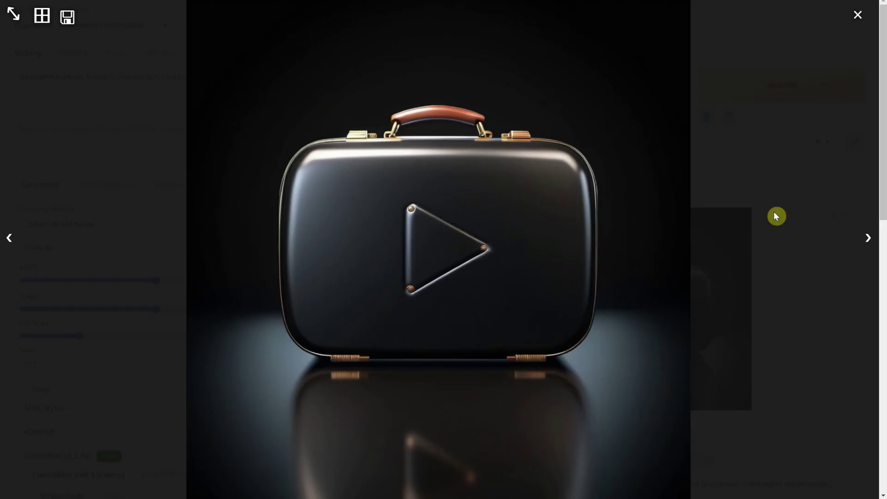
click(857, 16)
- Change the prompt's subject to "(((a vintage tv 3d icon)))", generate the image and inspect it at full size
click(461, 91)
key(ctrl+a)
text((((a vintage tv 3d icon))), (((levitating))), round corners, glossy, on solid black background, unreal engine realistic render, reflection, highly detailed, cinematic mood, front view, 4k)
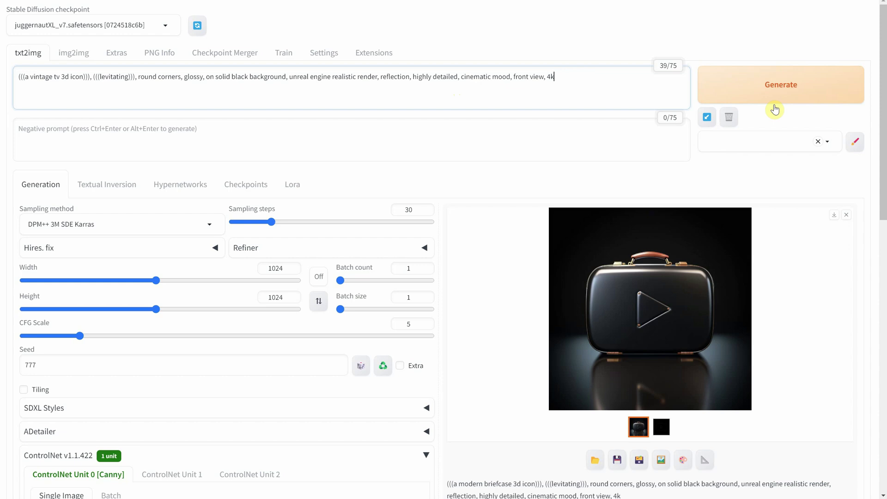
click(775, 94)
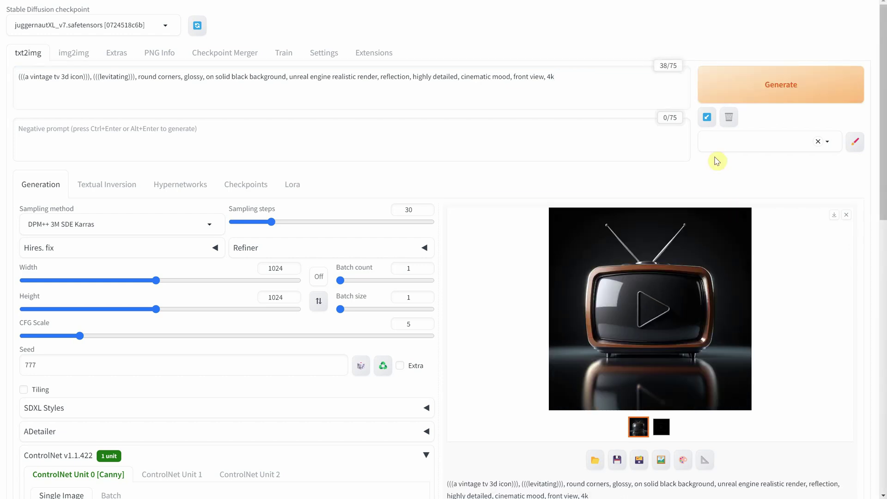
click(693, 283)
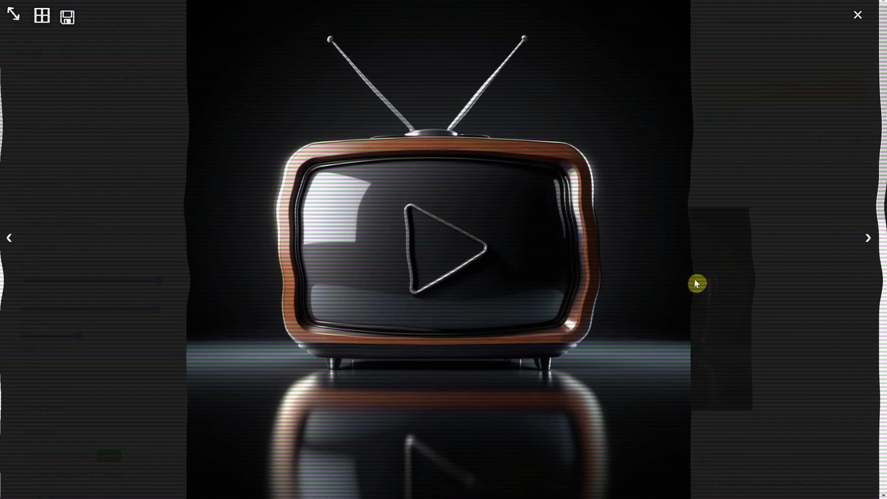
click(857, 15)
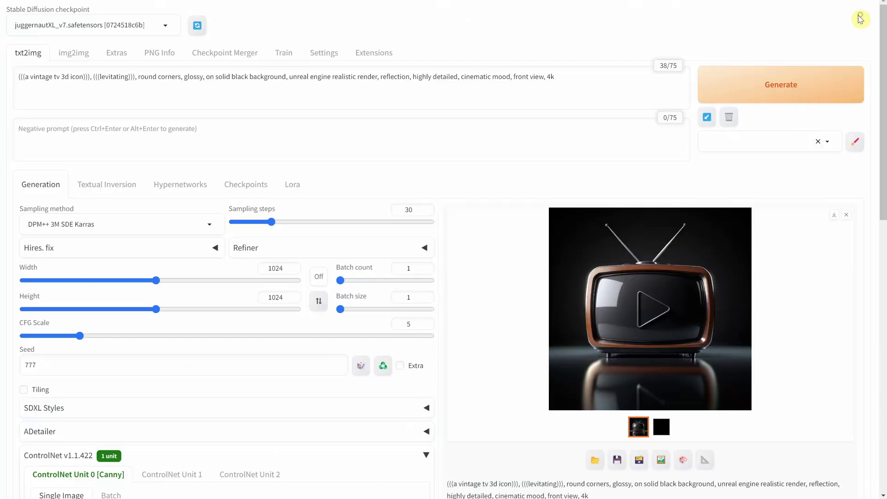
- Change the prompt's subject to "(((a plate with a triangular cake slice 3d icon, simple)))", generate the image and inspect it at full size
triple_click(569, 82)
text((((a plate with a triangular cake slice 3d icon, simple))), (((levitating))), round corners, glossy, on solid black background, unreal engine realistic render, reflection, highly detailed, cinematic mood, front view, 4k)
click(759, 95)
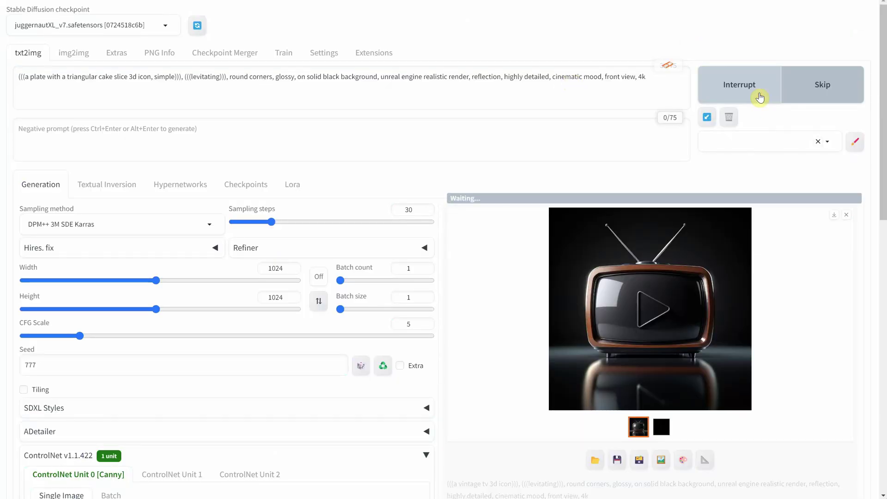
click(695, 288)
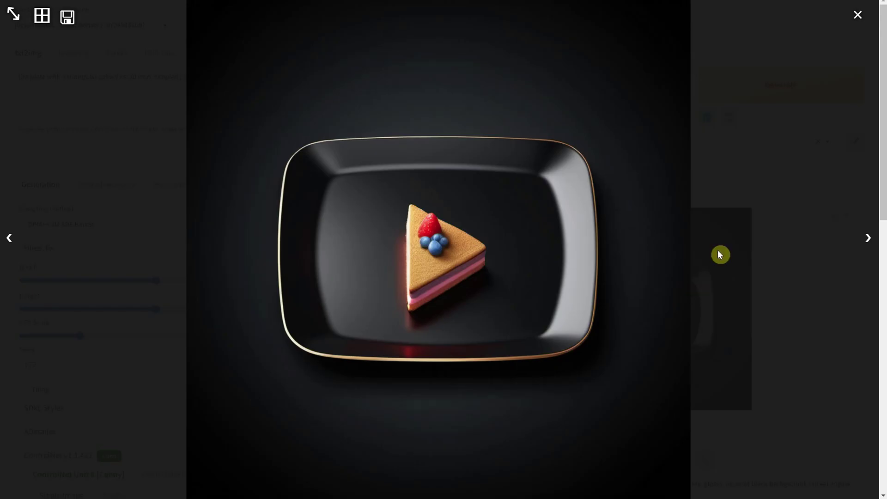
click(855, 17)
- Change the prompt's subject to "(((a magical elixir 3d icon)))", generate the image and inspect it at full size
triple_click(493, 89)
text((((a magical elixir 3d icon))), (((levitating))), round corners, glossy, on solid black background, unreal engine realistic render, reflection, highly detailed, cinematic mood, front view, 4k)
click(759, 95)
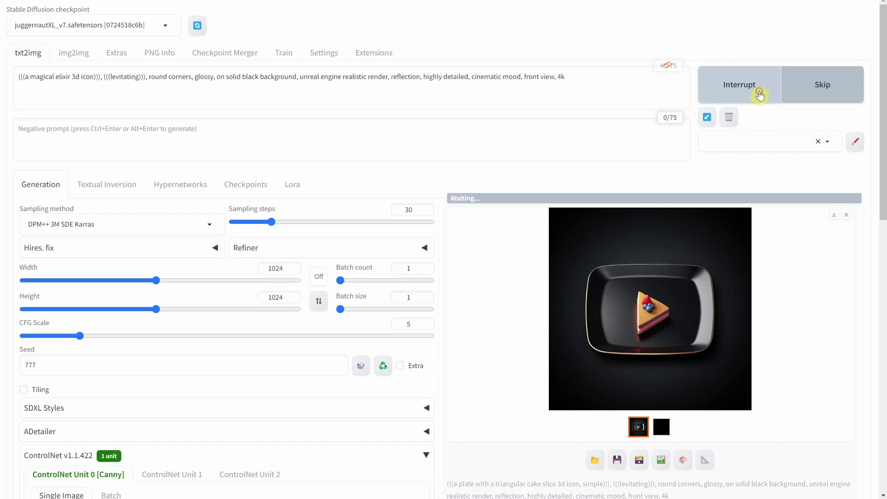
click(688, 317)
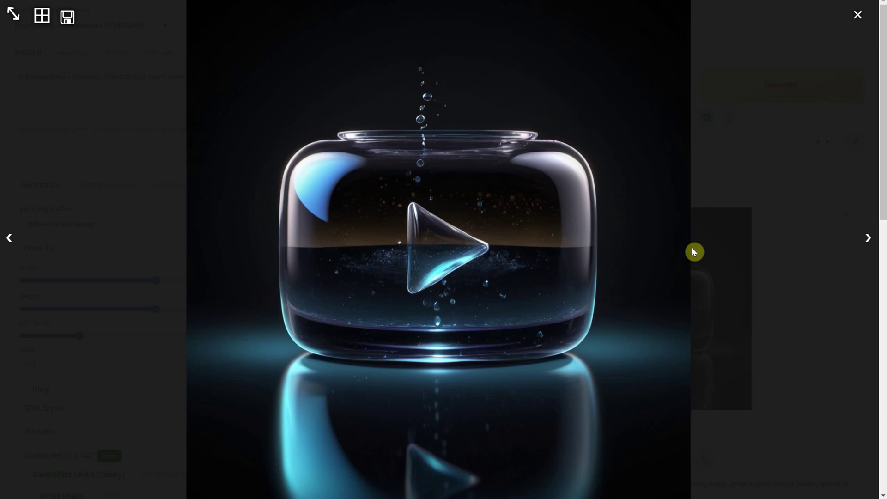
click(856, 16)
- Change the prompt's subject to "(((a mech scifi robotic 3d icon)))", generate the image and inspect it at full size
triple_click(516, 79)
text((((a mech scifi robotic 3d icon))), (((levitating))), round corners, glossy, on solid black background, unreal engine realistic render, reflection, highly detailed, cinematic mood, front view, 4k)
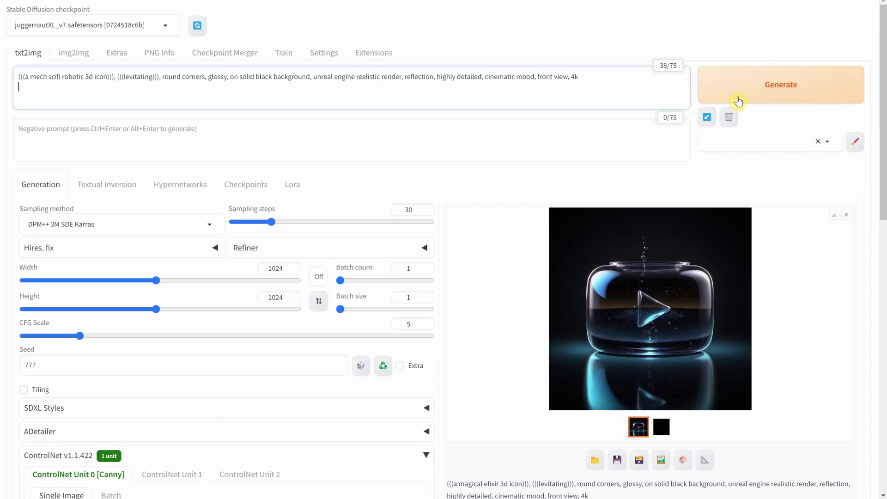
click(748, 92)
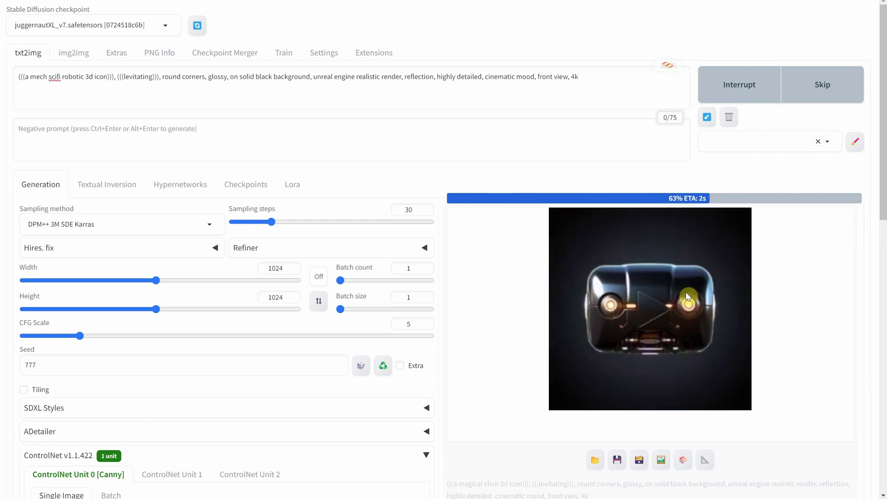
click(668, 306)
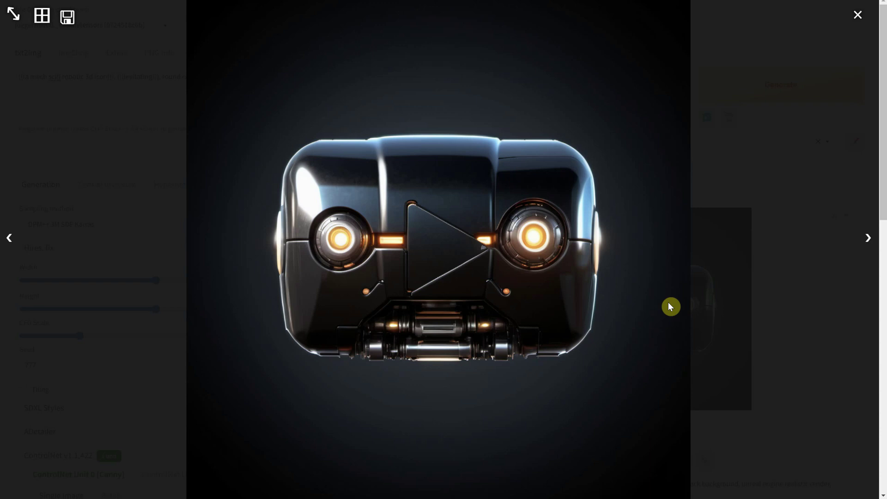
click(856, 16)
- Change the prompt's subject to "(((a silk fabric 3d icon)))", generate the image and inspect it at full size
key(ctrl+a)
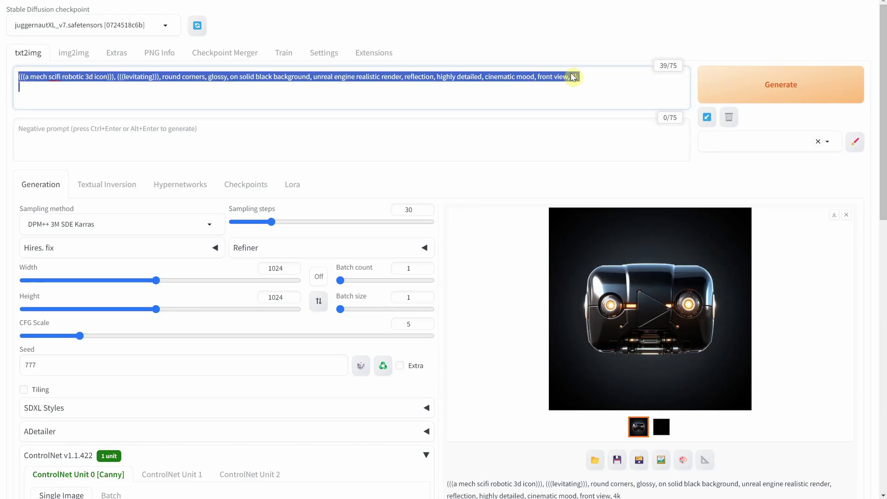
text((((a silk fabric 3d icon))), (((levitating))), round corners, glossy, on solid black background, unreal engine realistic render, reflection, highly detailed, cinematic mood, front view, 4k)
click(724, 80)
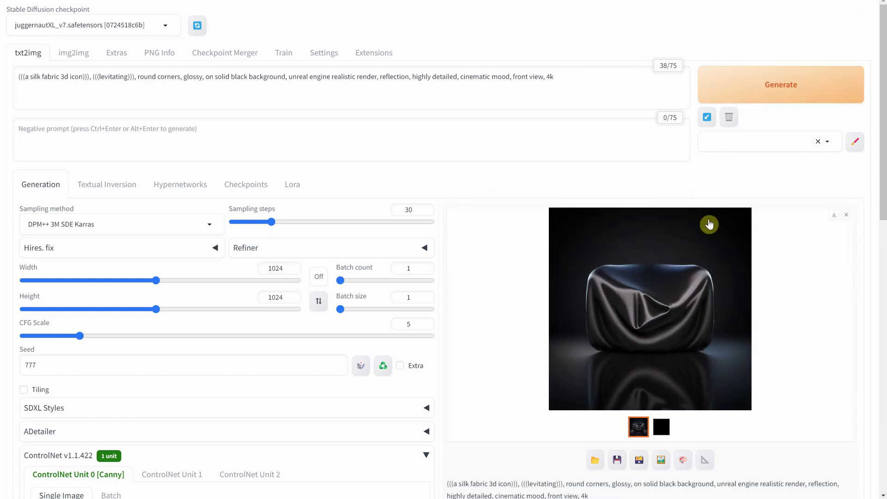
click(667, 290)
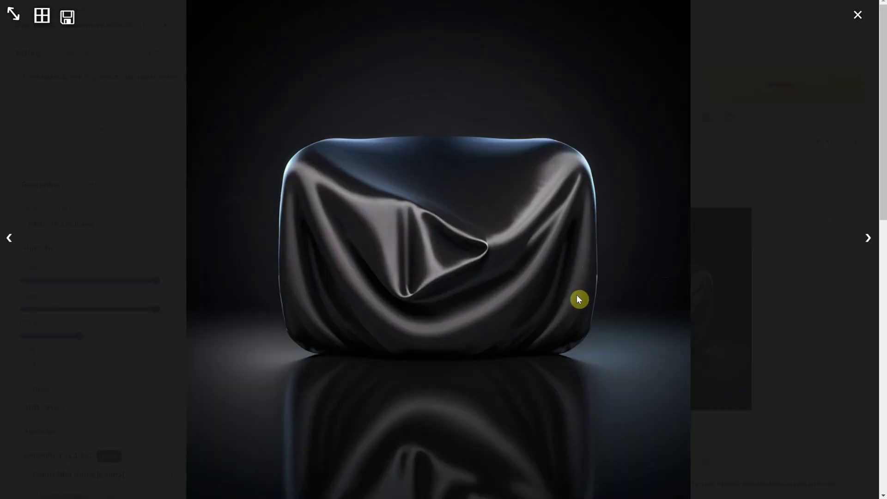
click(855, 23)
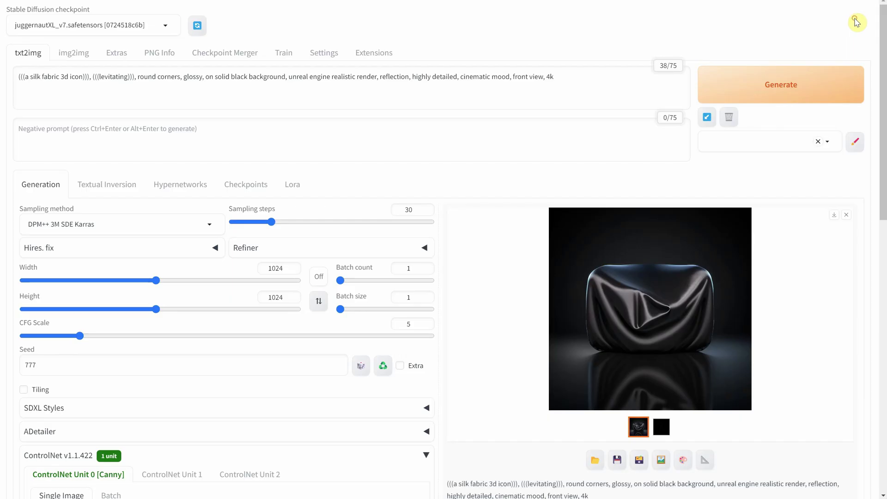